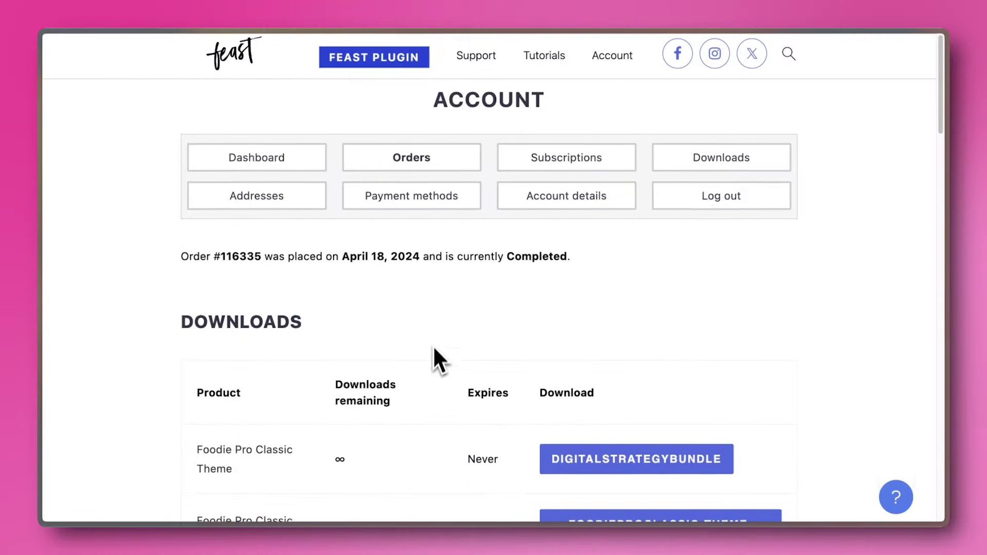
Step: Scroll the Feast order page down to the Downloads table with foodieproclassic-theme-v445.zip
scroll(433, 360, down, 3)
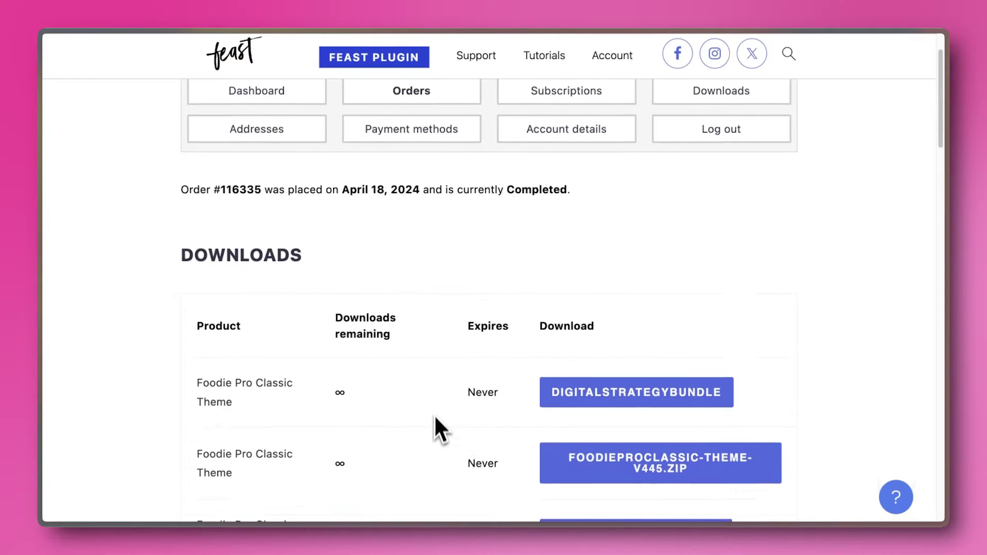
scroll(434, 414, down, 2)
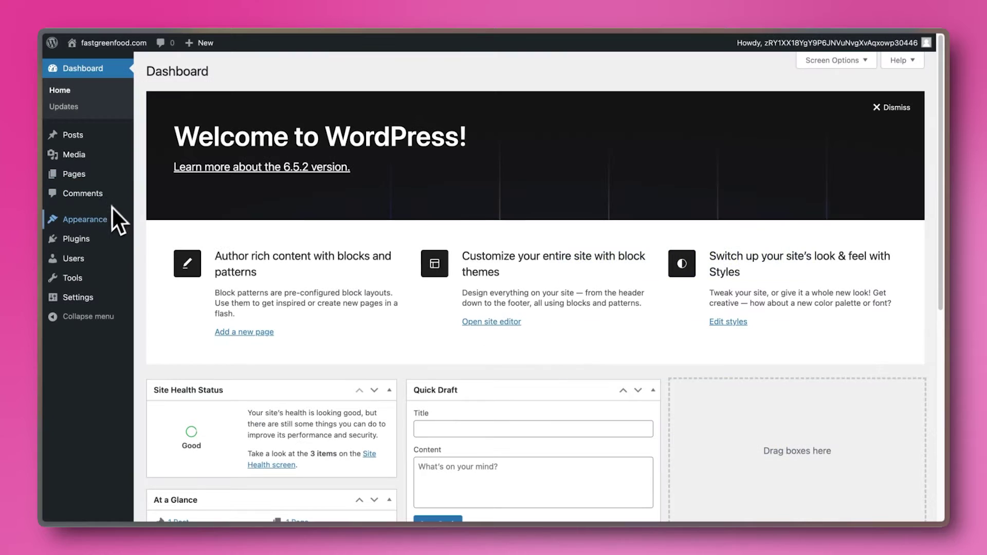
Step: Upload and install the Genesis theme from genesis-v335-hedpti.zip, then return to the Themes list
mouse_move(103, 221)
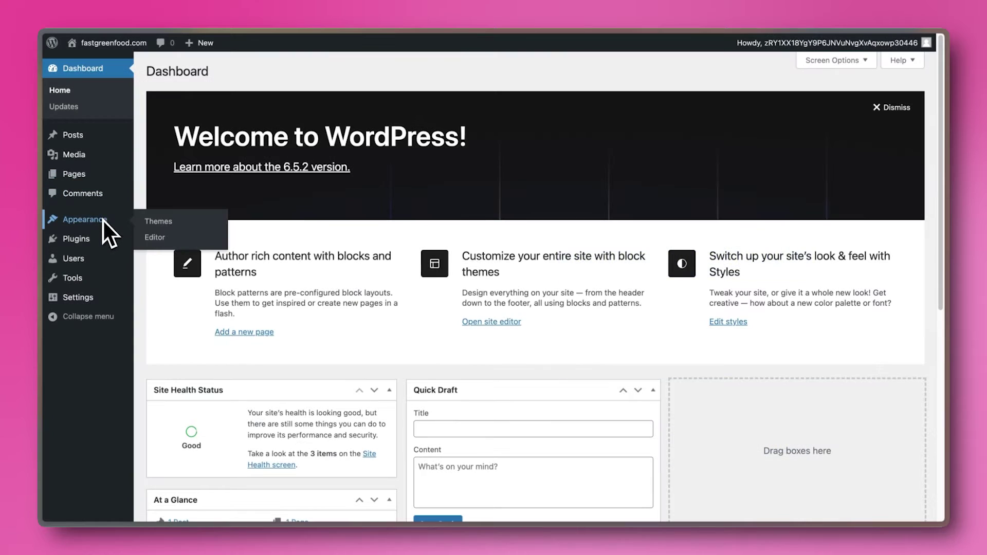
click(164, 223)
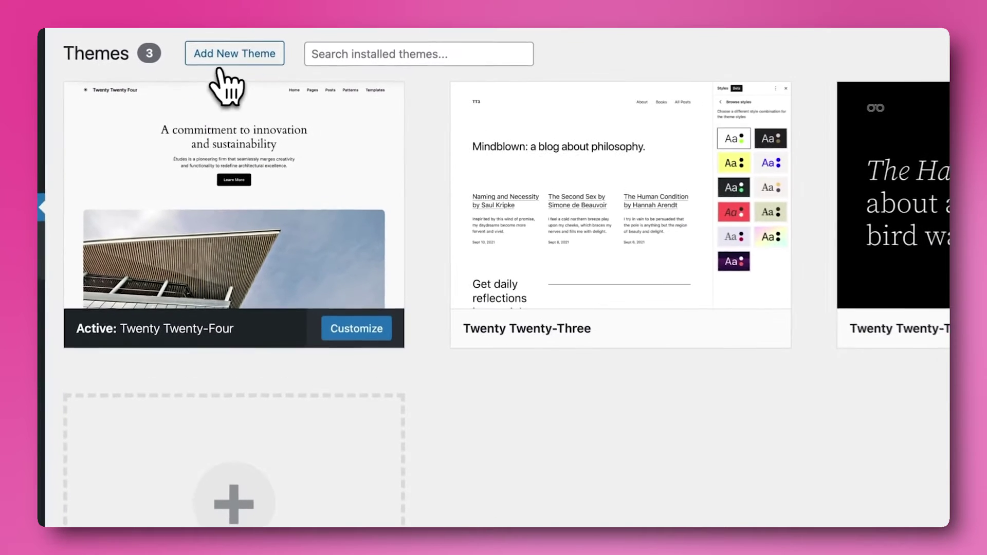
click(219, 62)
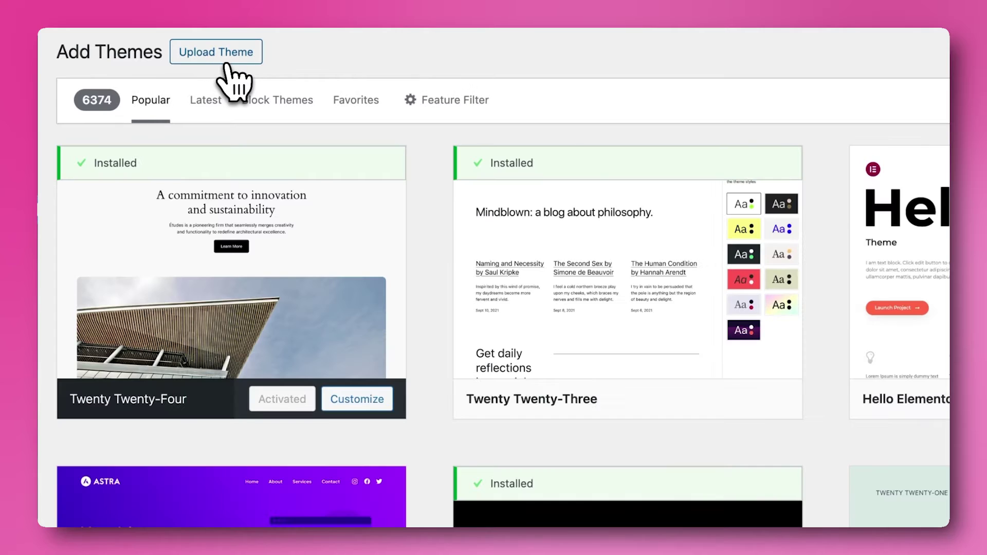
click(217, 64)
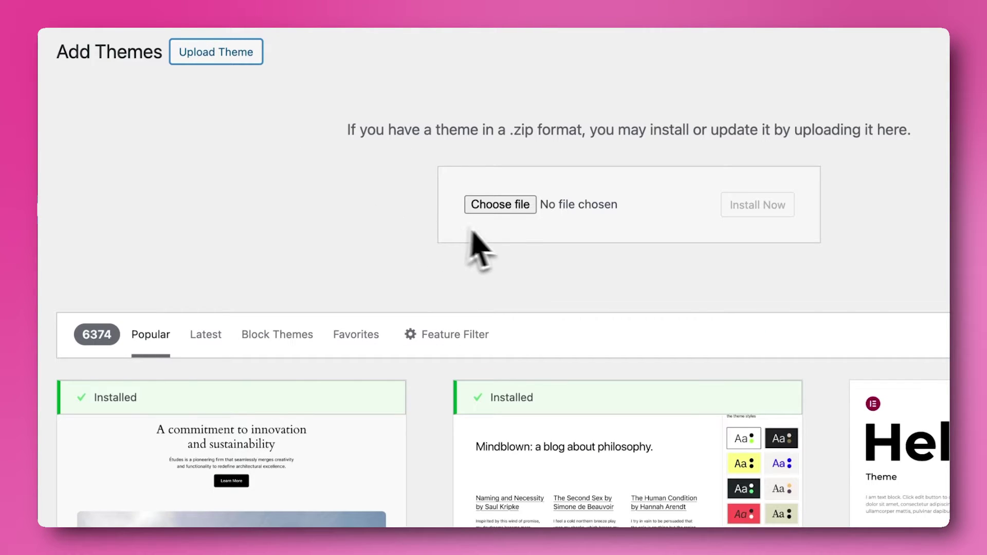
click(503, 210)
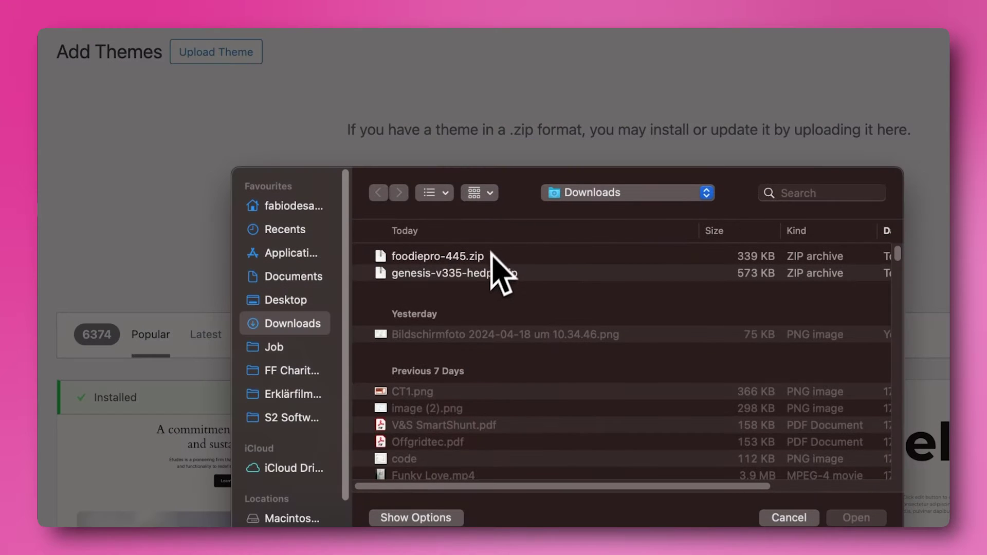
click(484, 274)
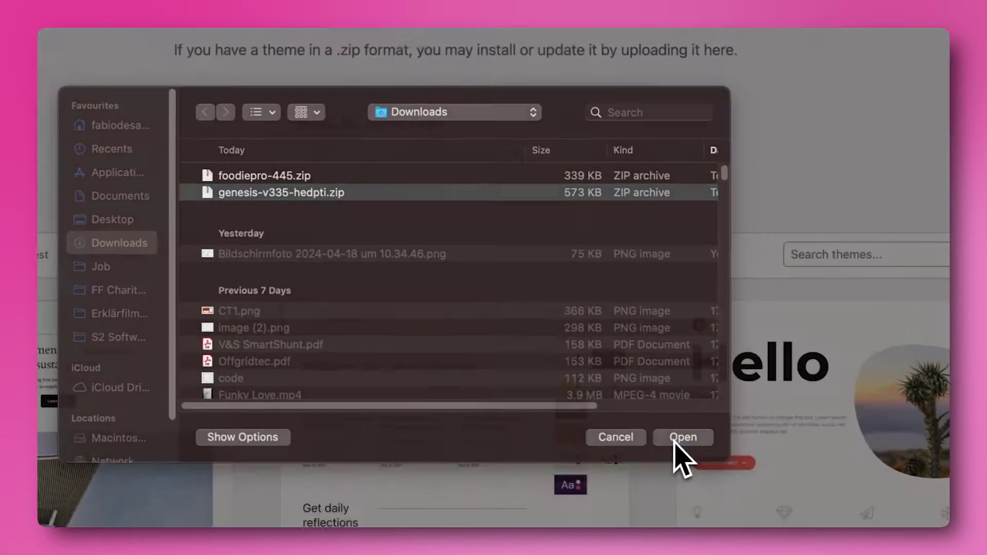
click(856, 517)
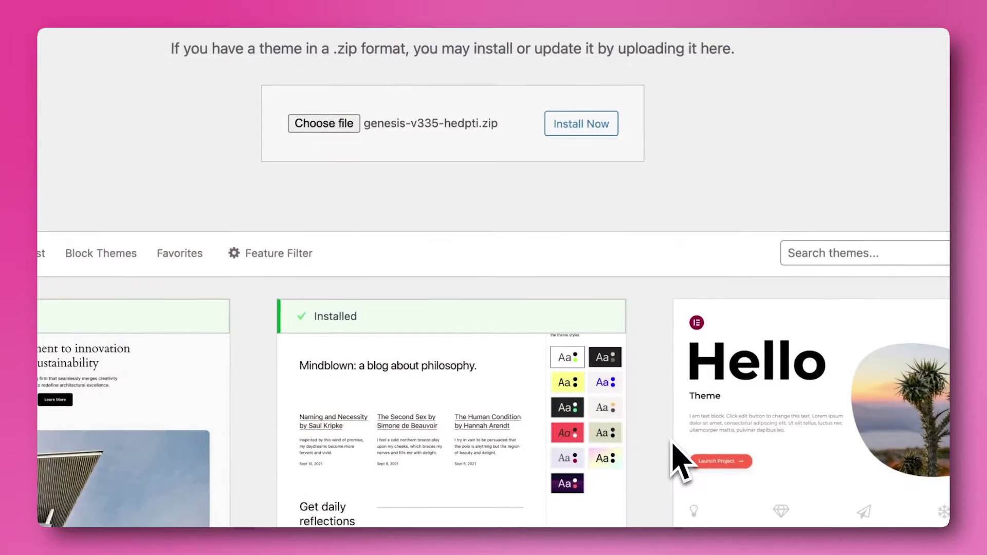
click(600, 127)
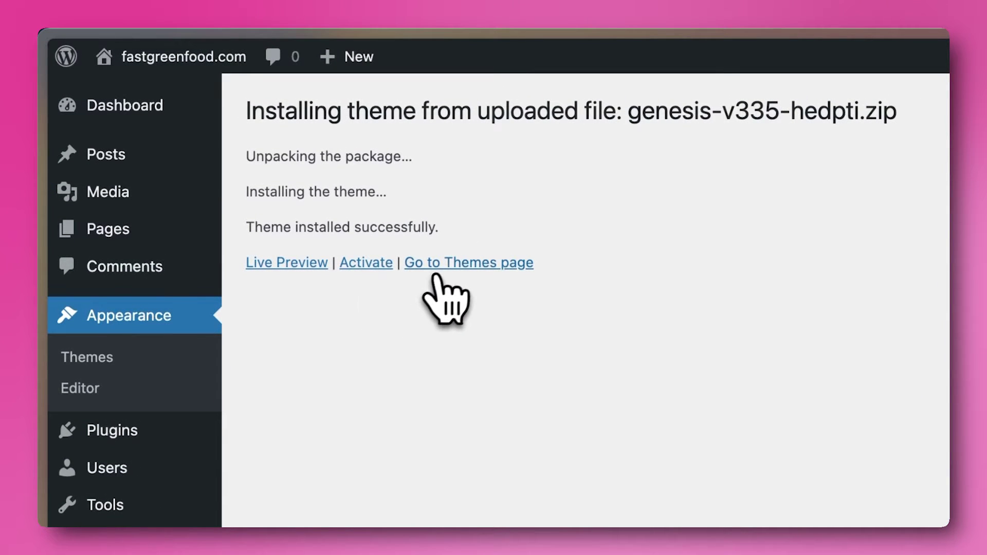
click(472, 267)
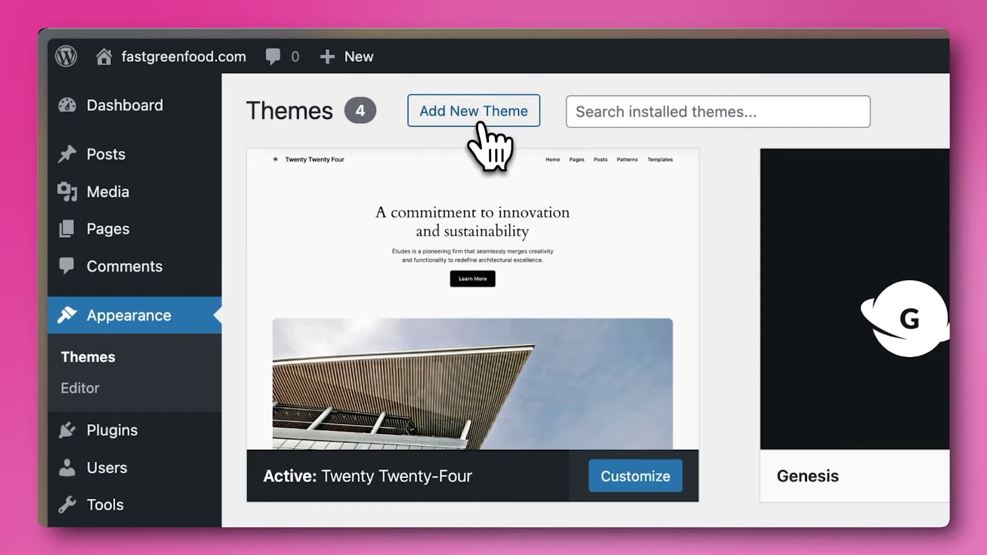
Step: Upload and install the Foodie Pro theme from foodiepro-445.zip
click(481, 123)
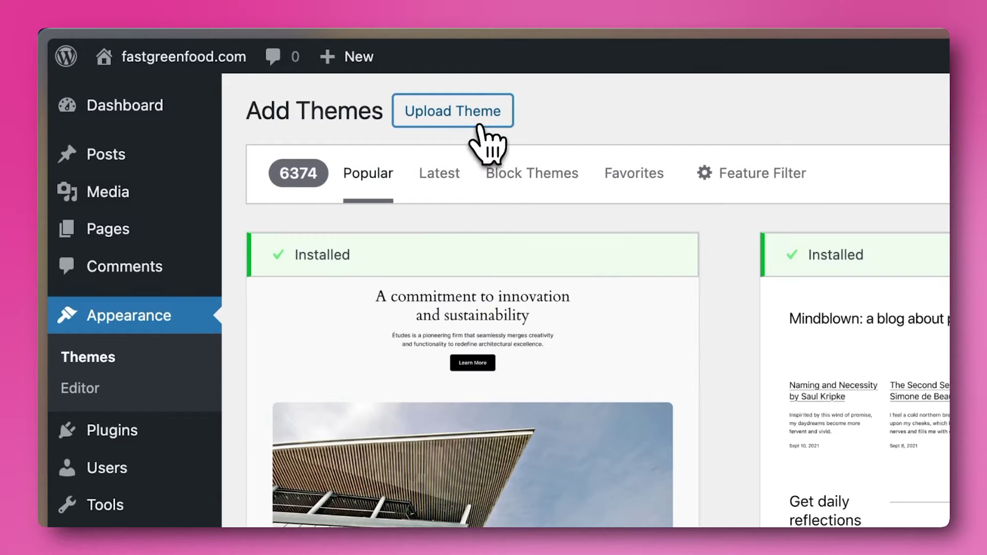
click(479, 123)
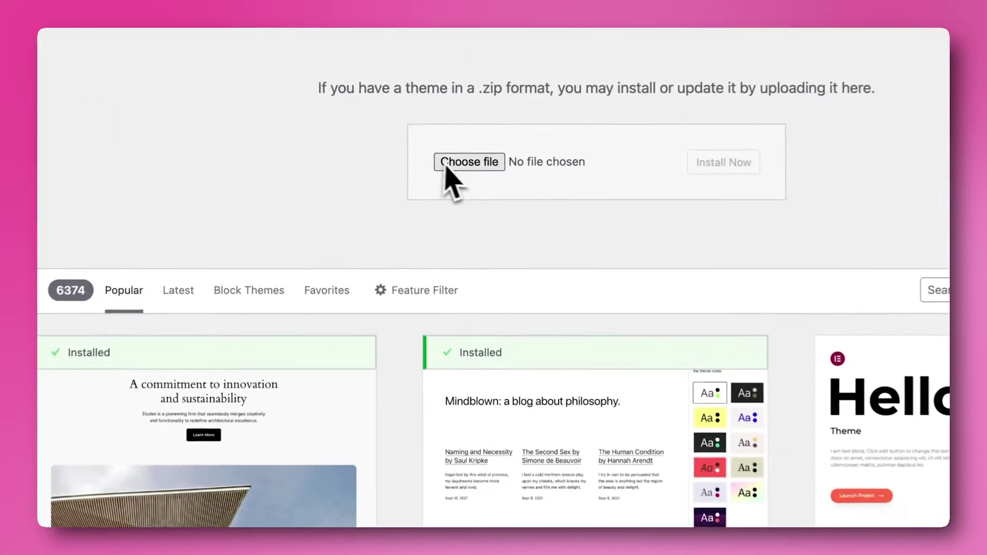
click(730, 281)
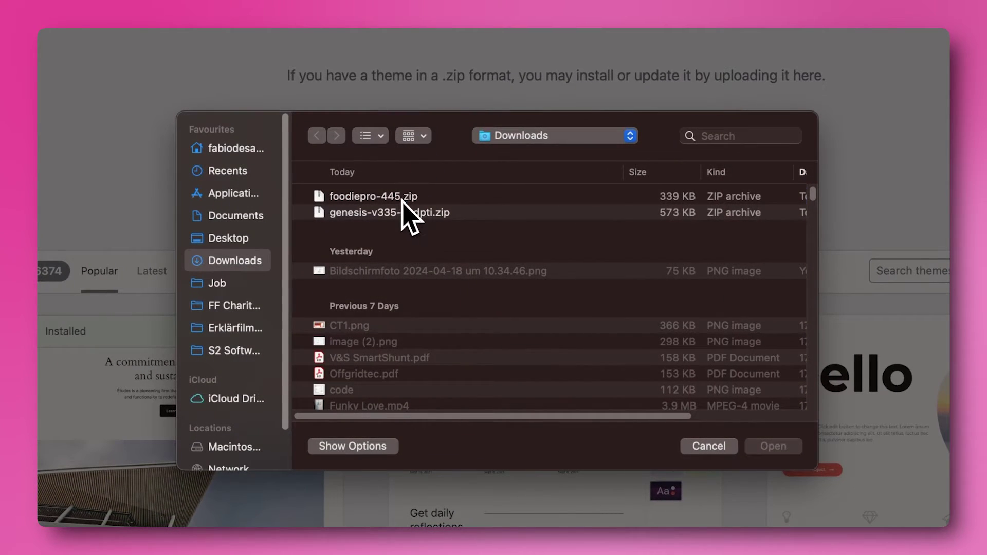
click(403, 200)
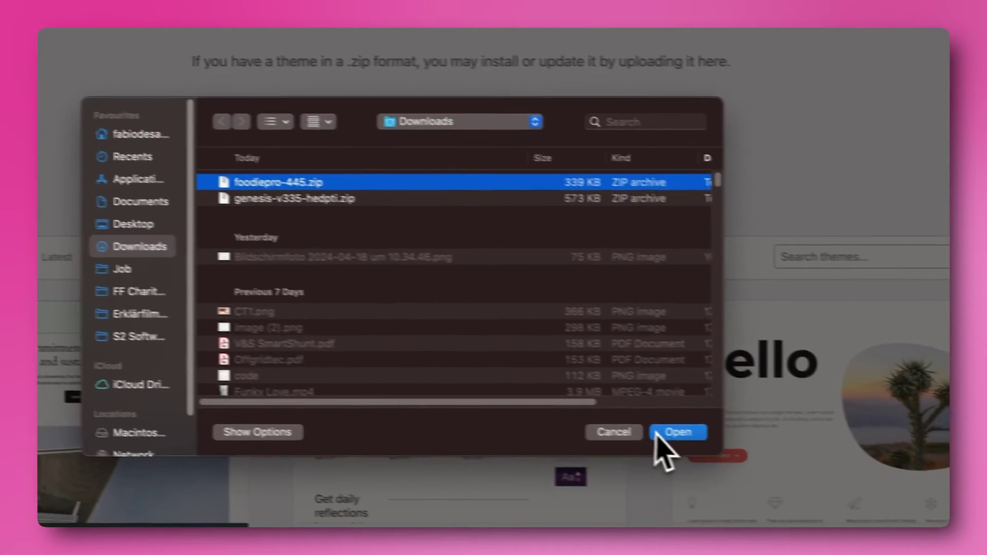
click(772, 446)
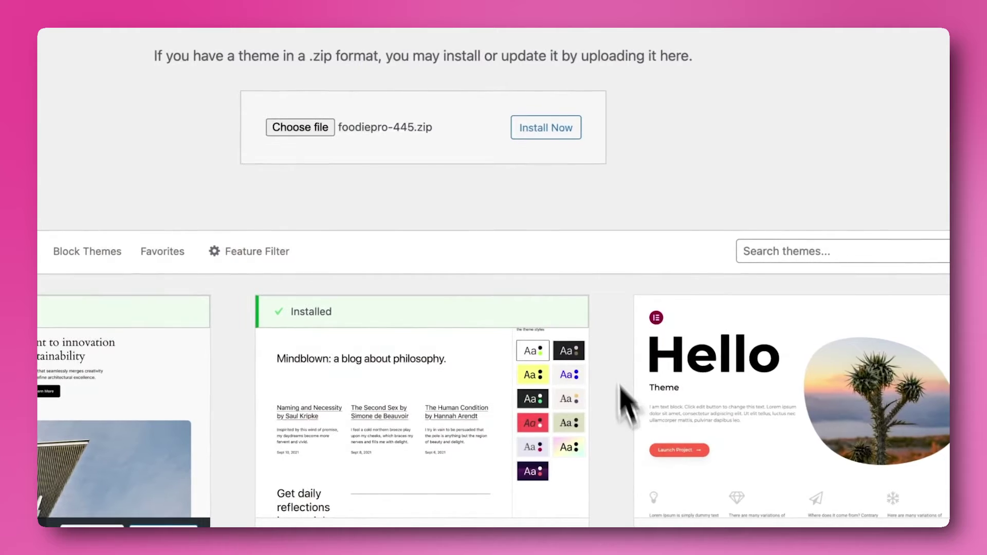
click(552, 143)
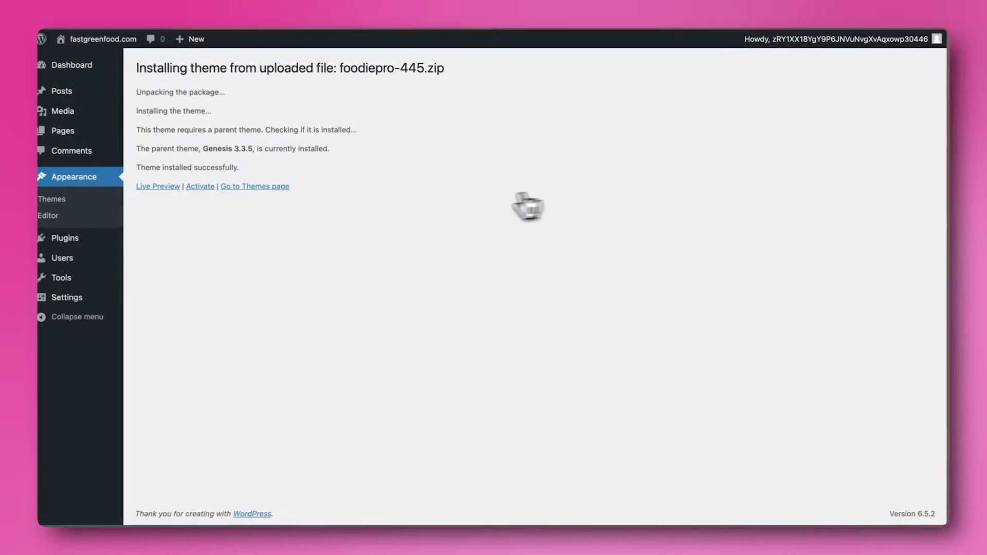
Step: Activate Foodie Pro and view its v.4.4.5 welcome page on the live site
click(210, 189)
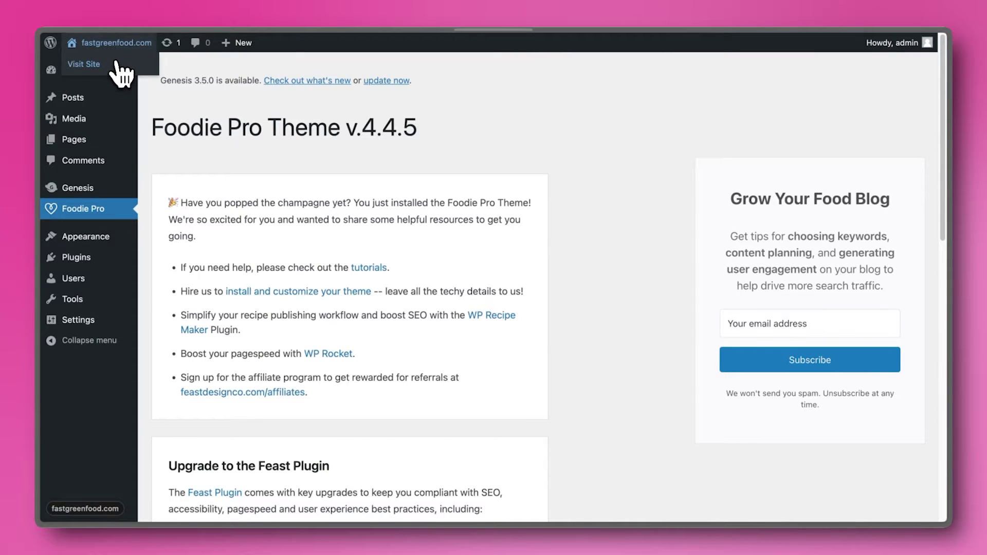
click(112, 62)
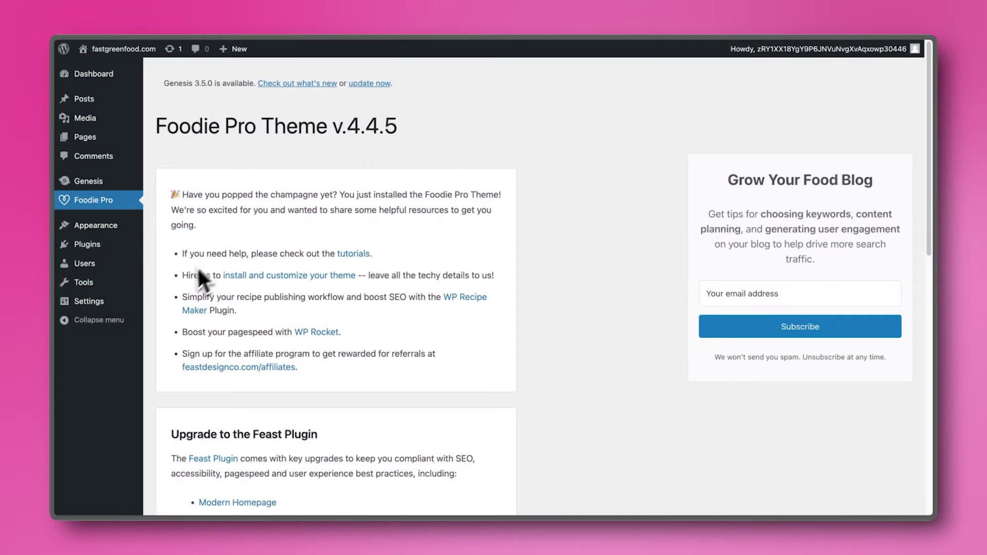
mouse_move(127, 287)
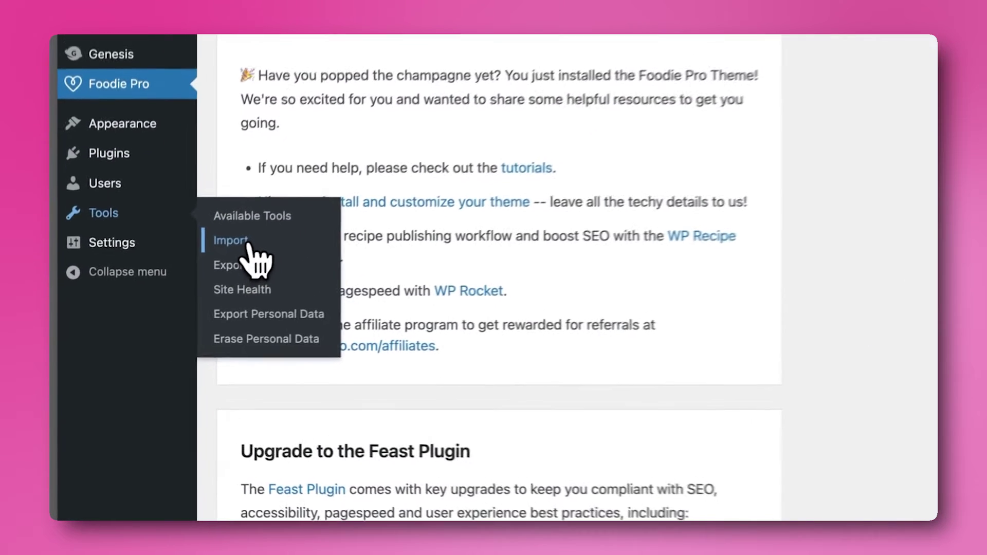
Step: Install the WordPress importer under Tools > Import and run it to reach the upload page
click(173, 301)
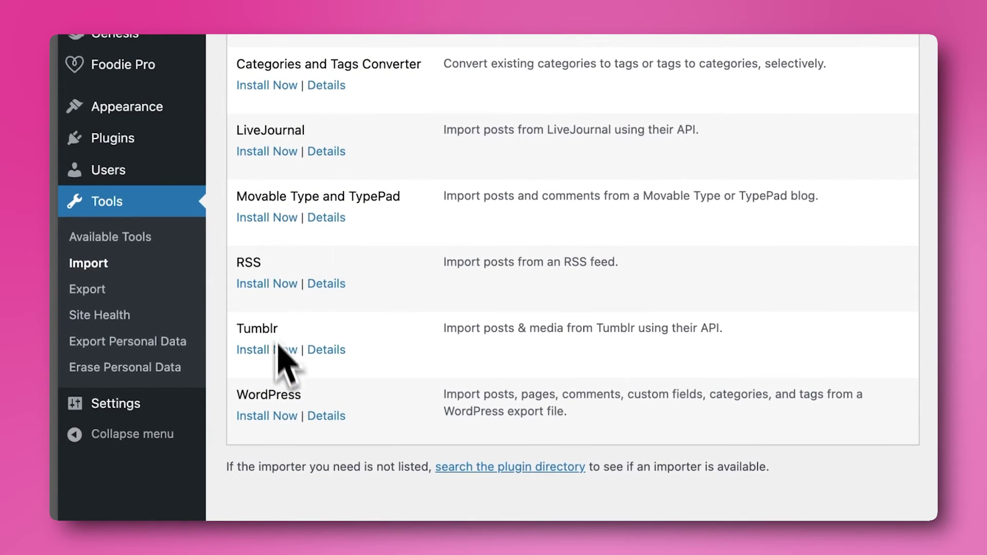
click(282, 417)
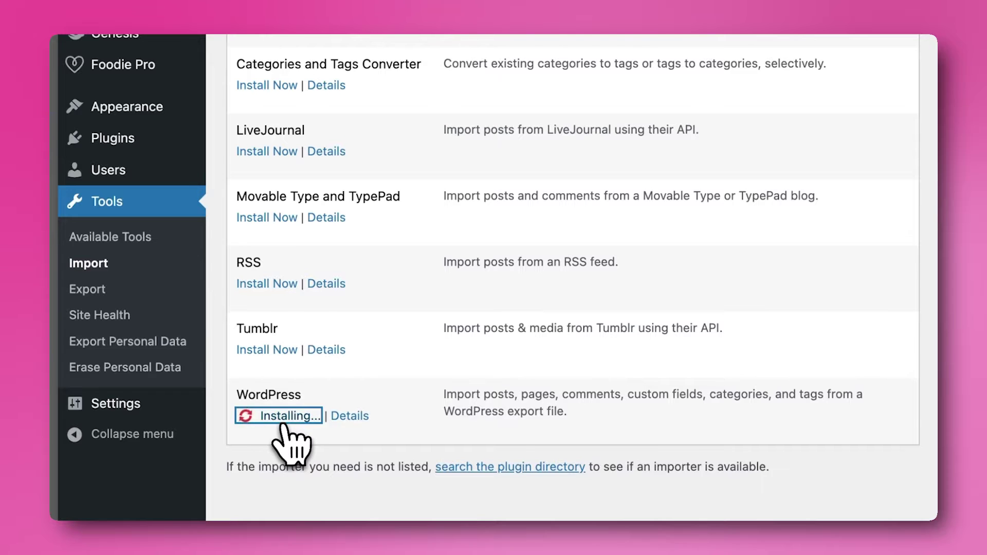
scroll(360, 360, up, 4)
click(474, 122)
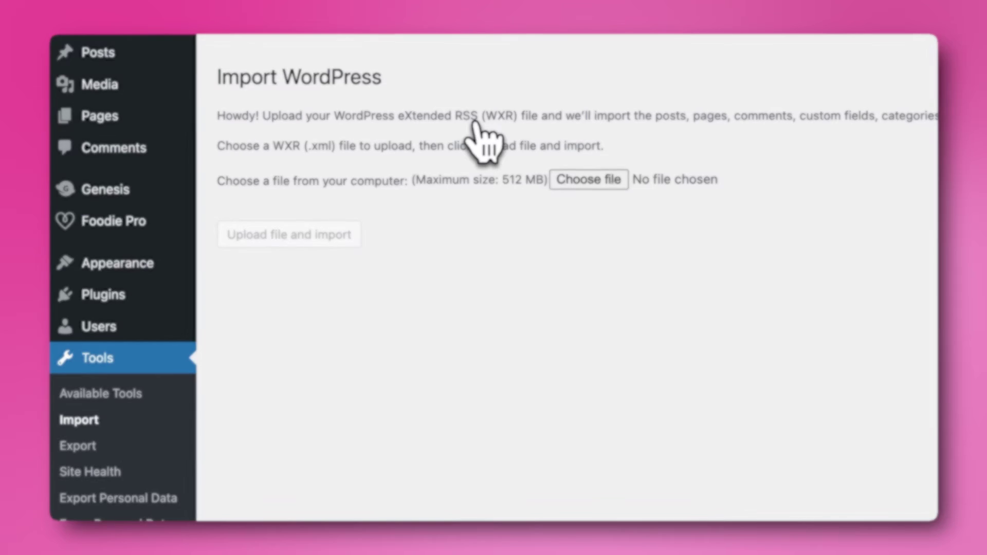
click(375, 226)
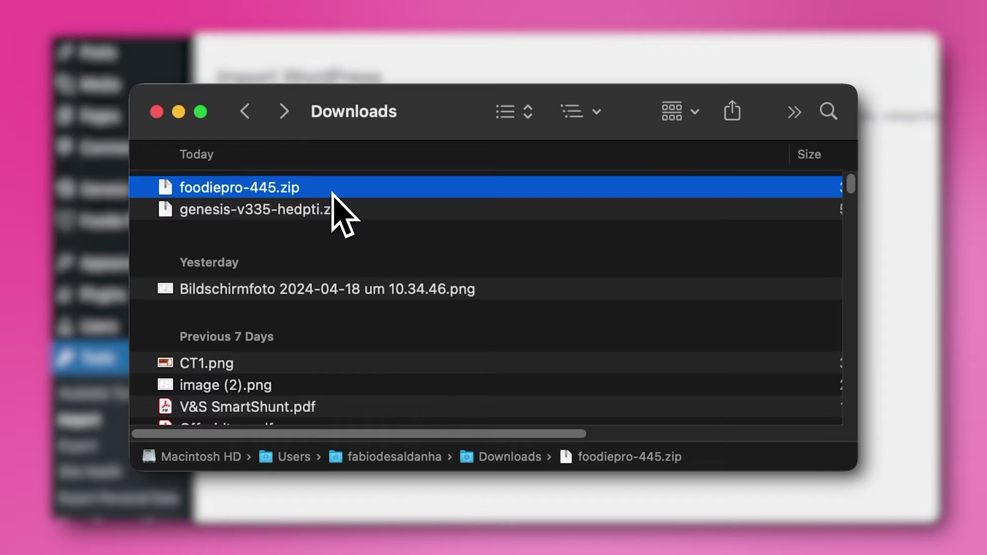
Step: Unzip foodiepro-445.zip and expand its sample-data folder to locate foodiepro.xml
double_click(332, 191)
double_click(332, 189)
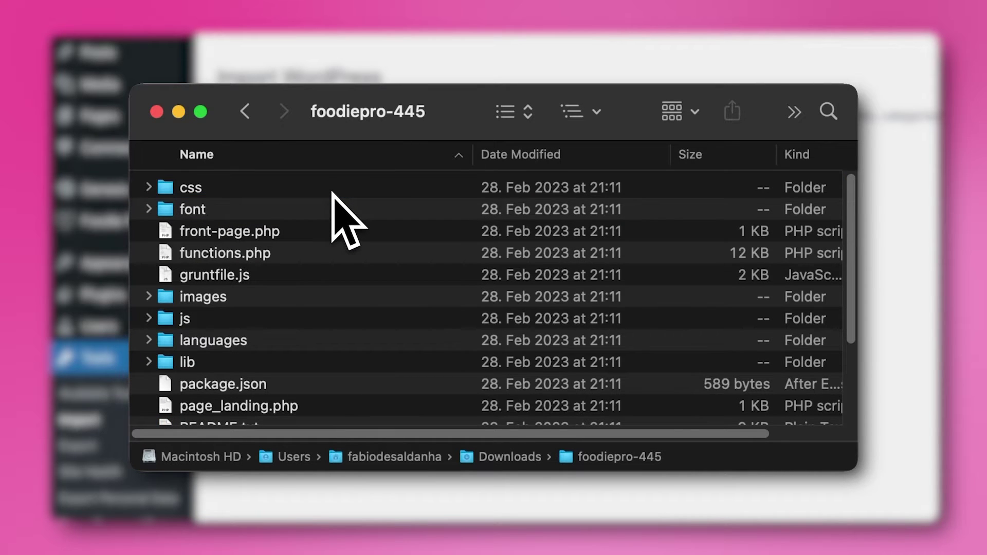
scroll(333, 194, down, 7)
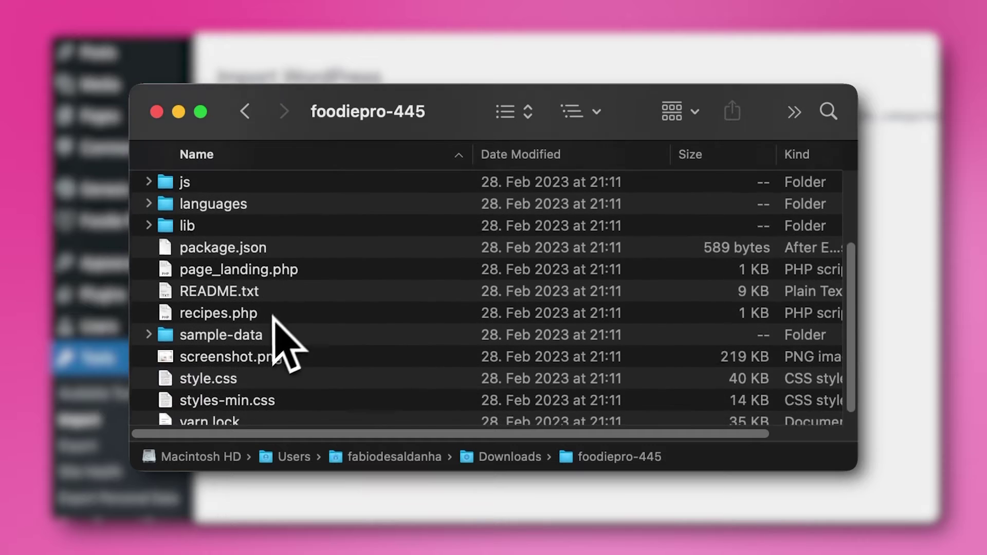
click(149, 316)
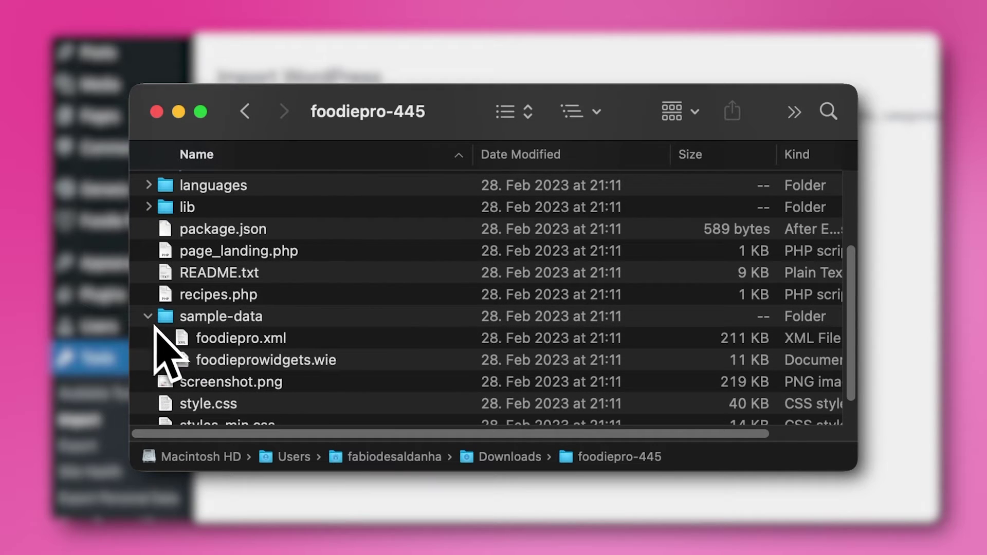
click(230, 338)
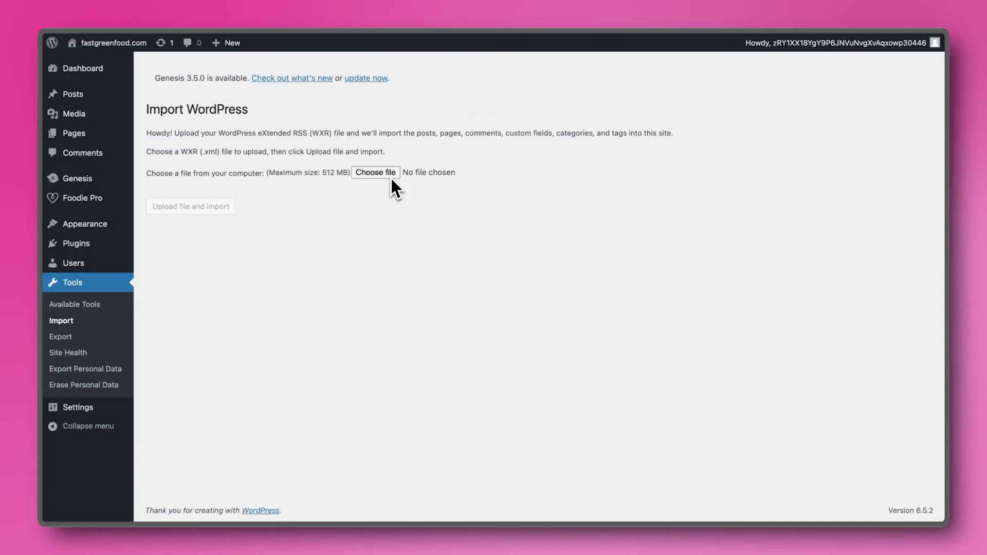
Step: Upload foodiepro.xml from foodiepro-445/sample-data for import
click(391, 177)
double_click(393, 207)
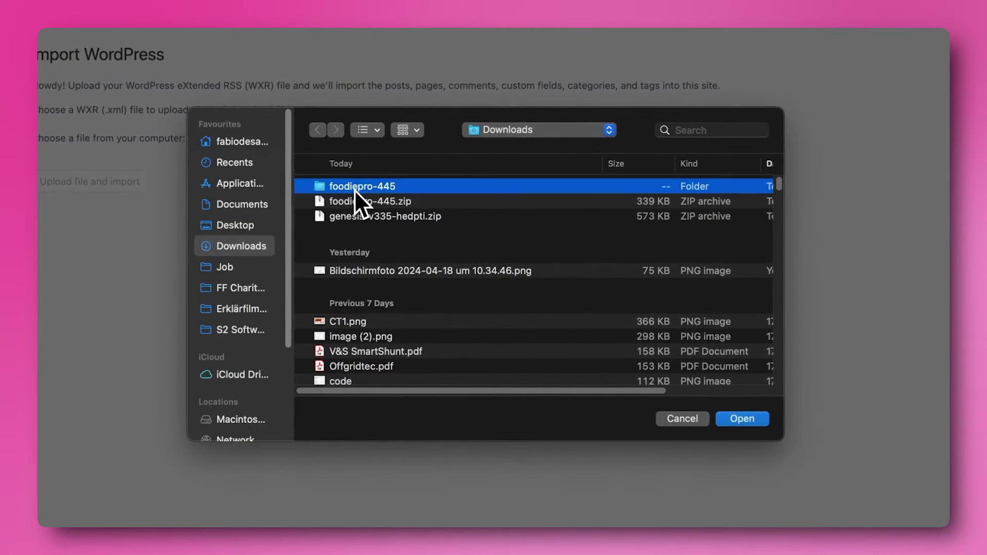
double_click(357, 240)
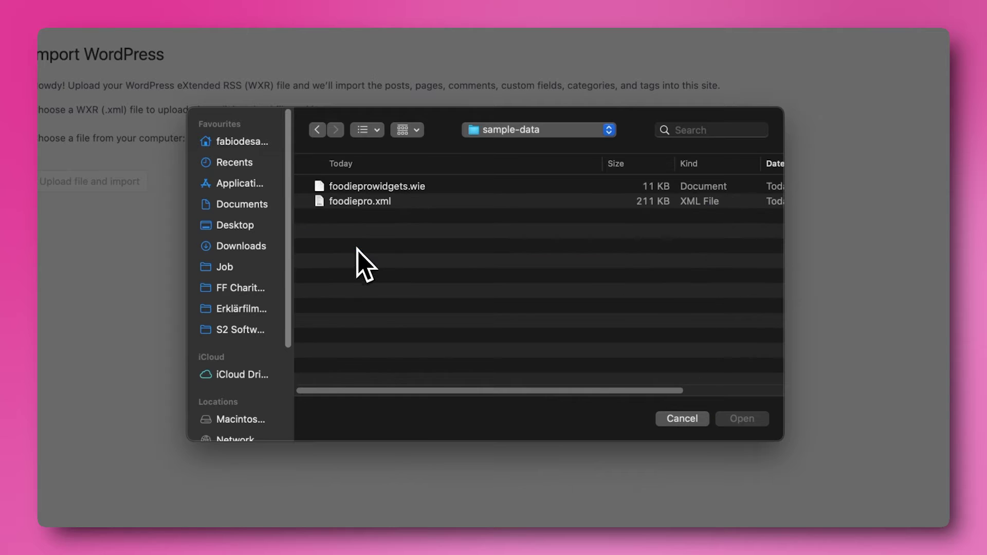
click(357, 204)
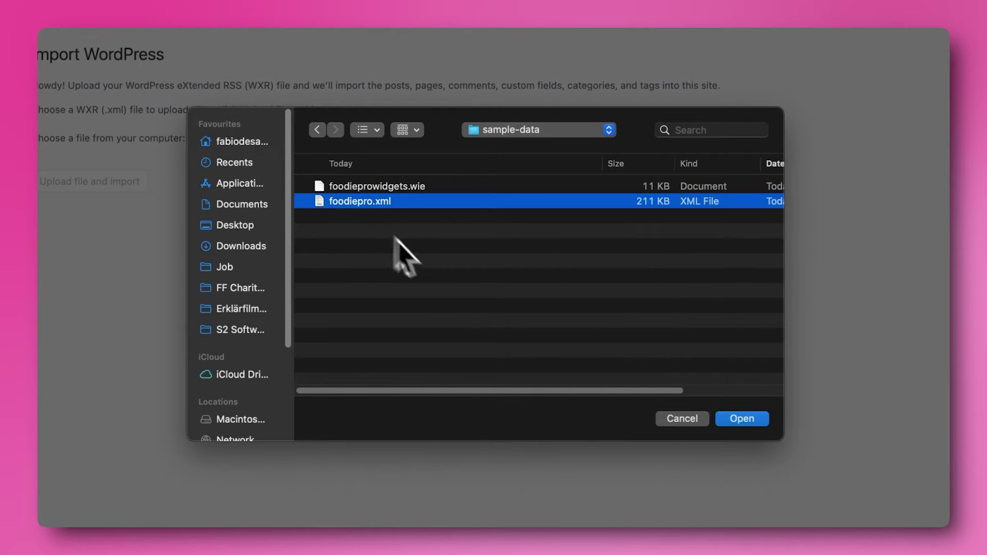
click(722, 416)
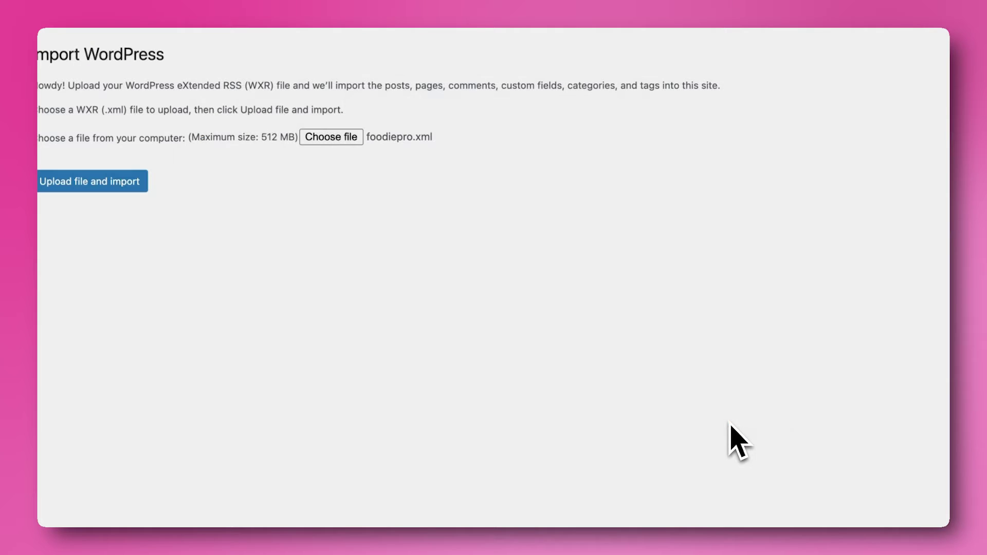
click(135, 184)
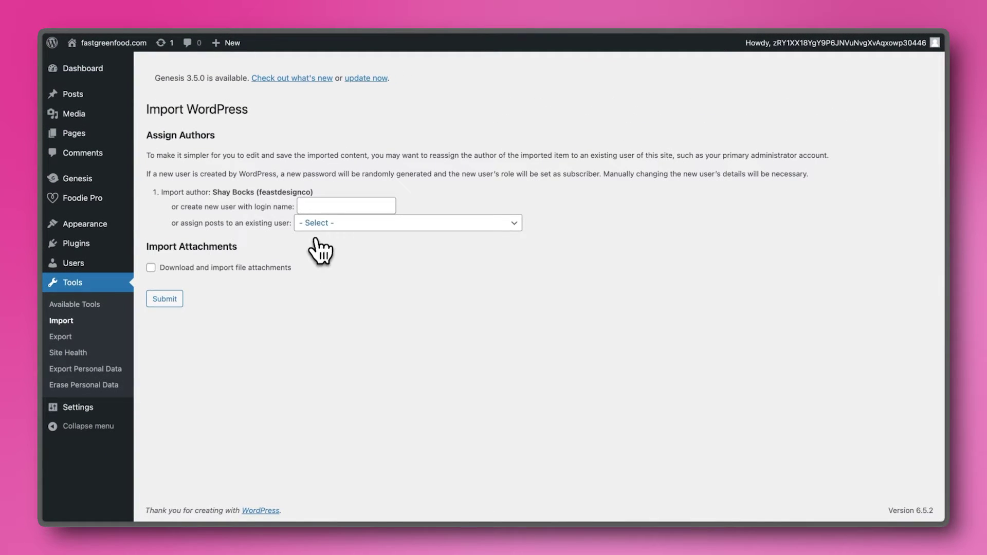
Step: Assign the imported posts to the existing user and enable downloading file attachments
click(320, 228)
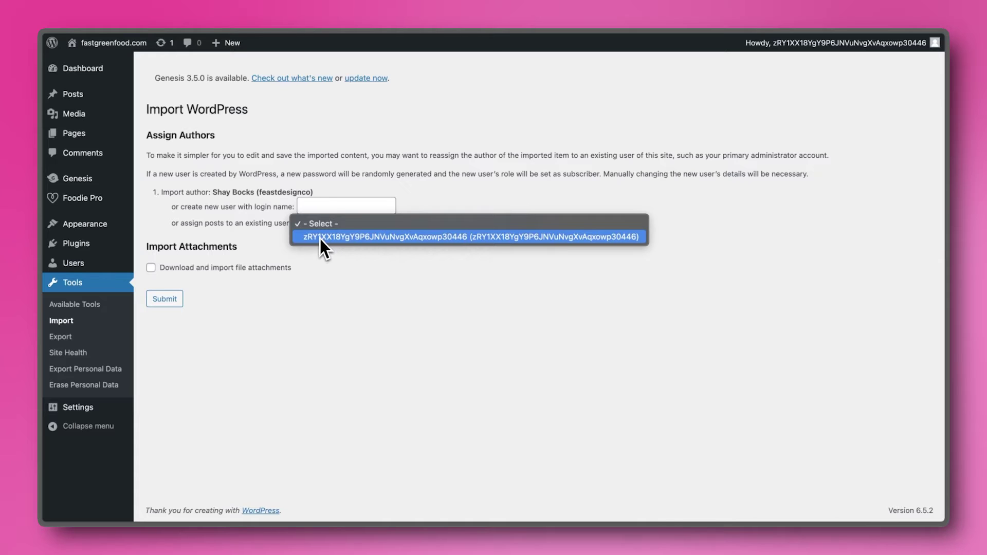
click(320, 237)
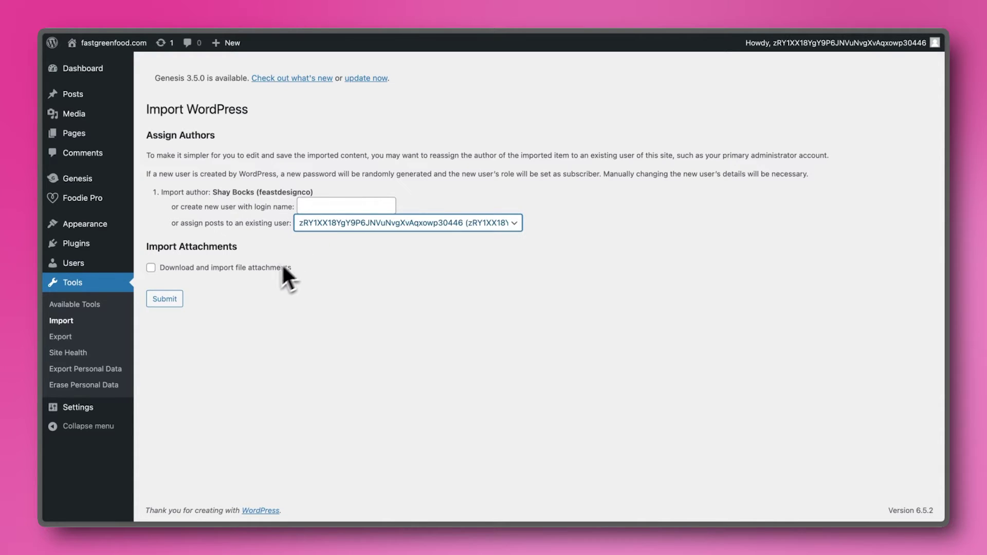
click(245, 271)
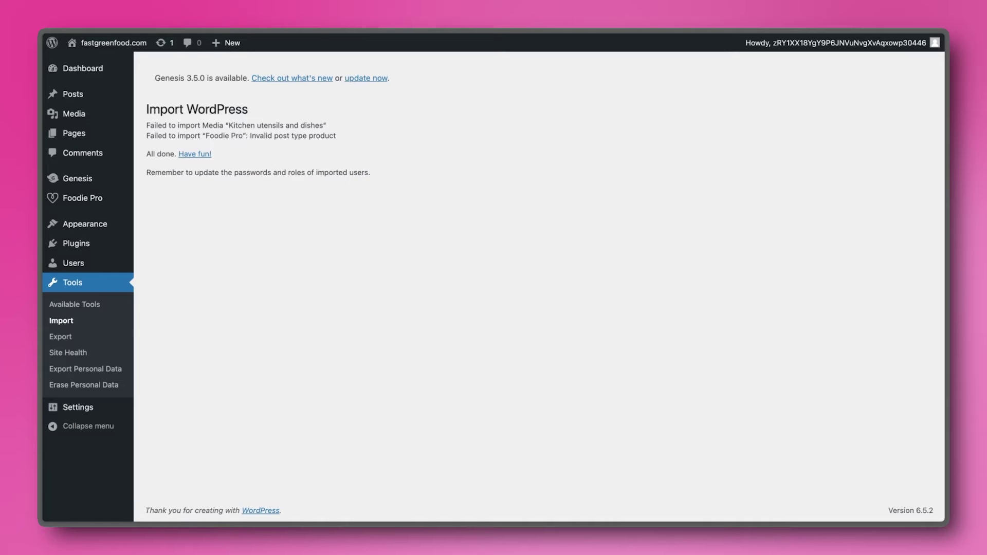
Step: Scroll through the 20 imported pages, including Cart, Checkout and FAQ
scroll(545, 283, down, 5)
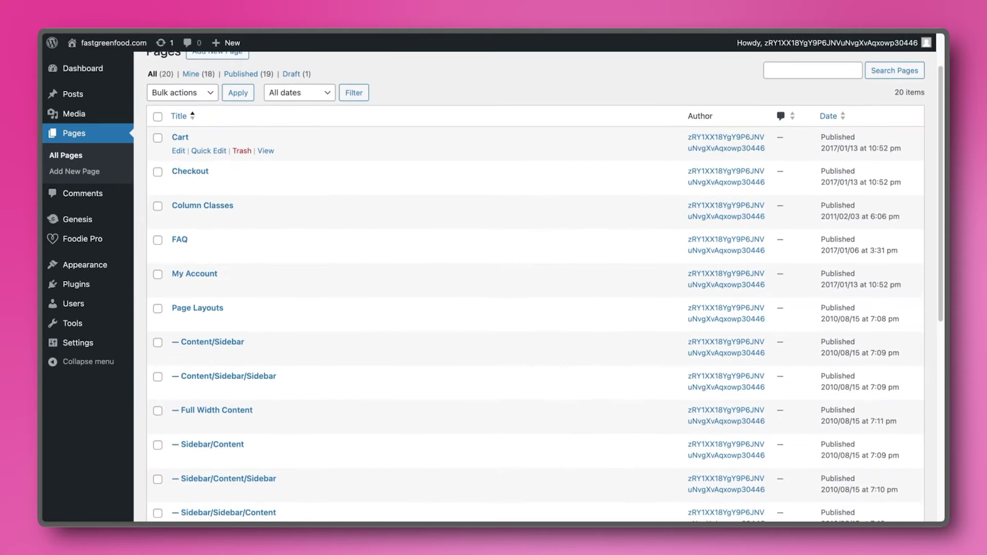
scroll(545, 283, down, 3)
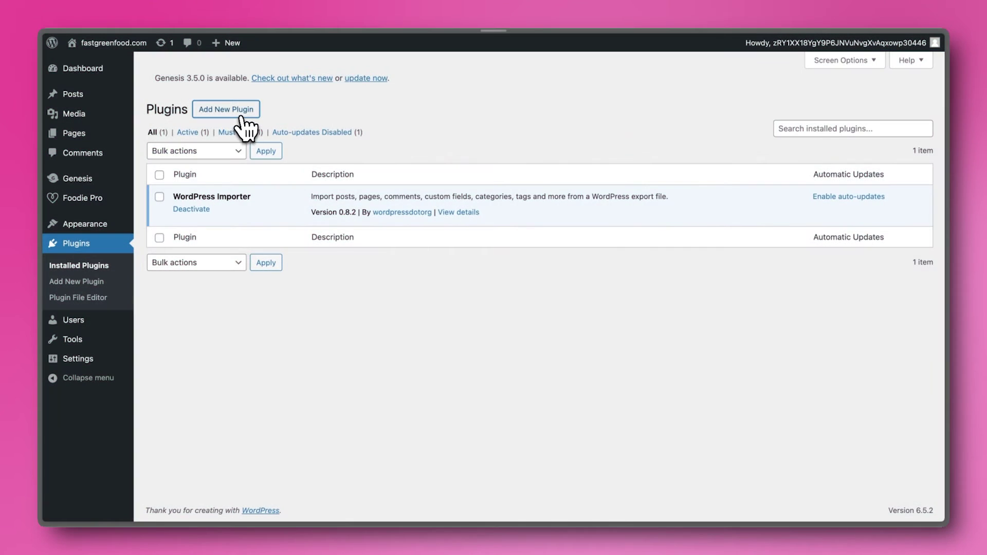
Step: Install the Widget Importer & Exporter plugin from Add New Plugin
click(227, 111)
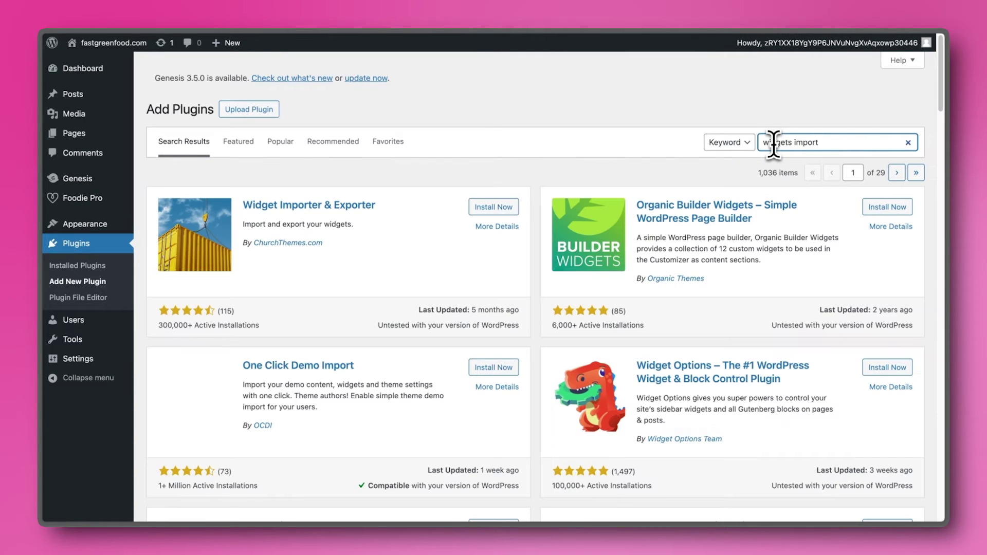
click(494, 208)
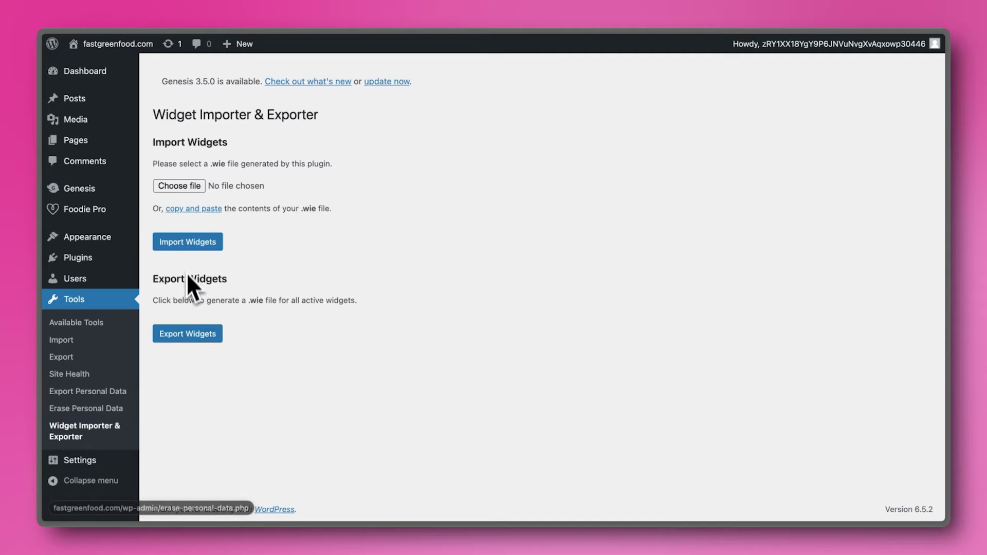
Step: Import widgets from foodiepro-445/sample-data/foodieprowidgets.wie and scroll through the import results
click(179, 186)
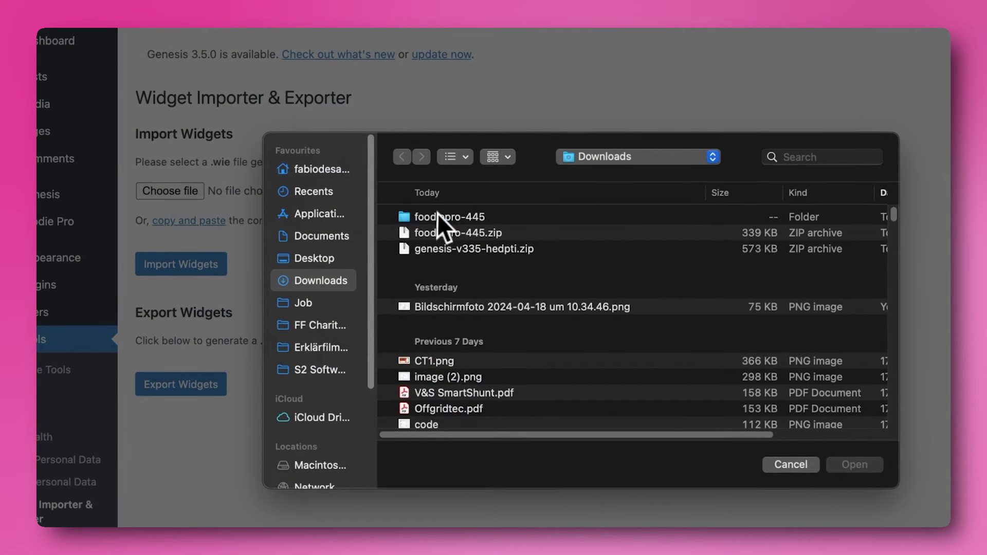
double_click(438, 216)
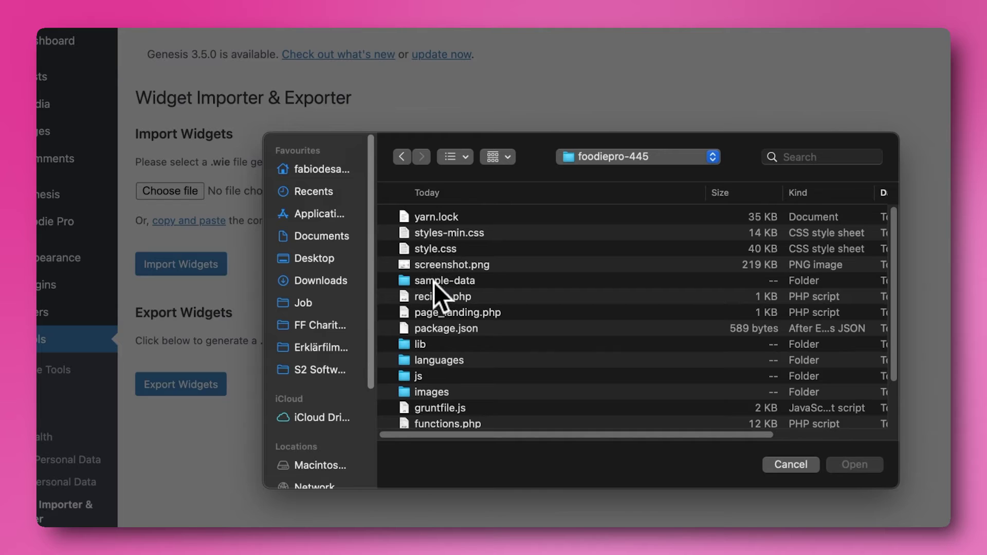
double_click(433, 282)
click(450, 217)
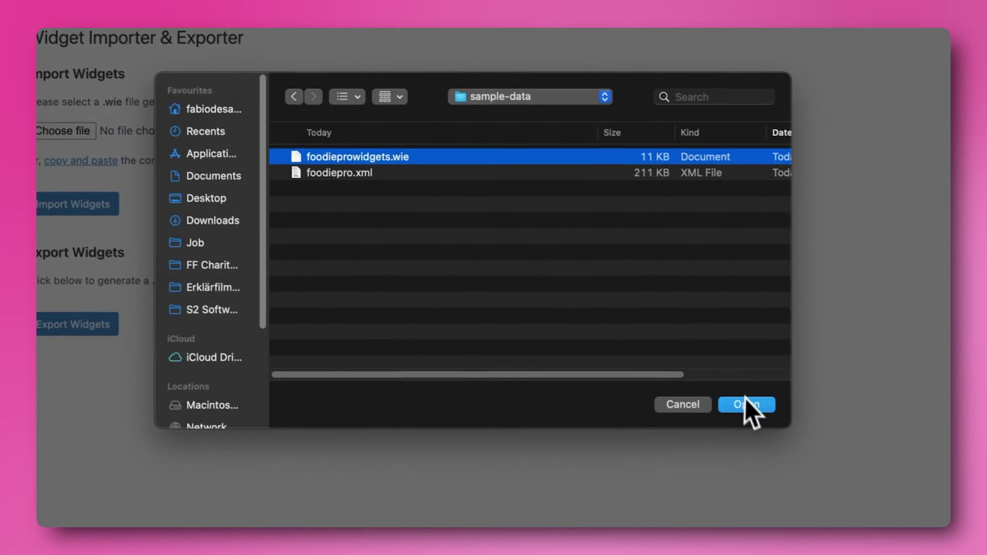
click(854, 464)
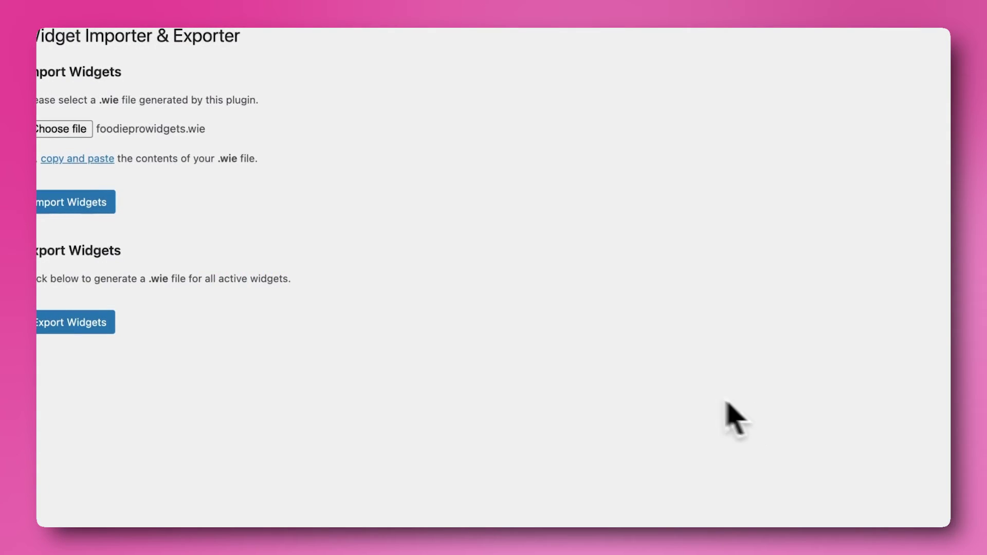
click(98, 204)
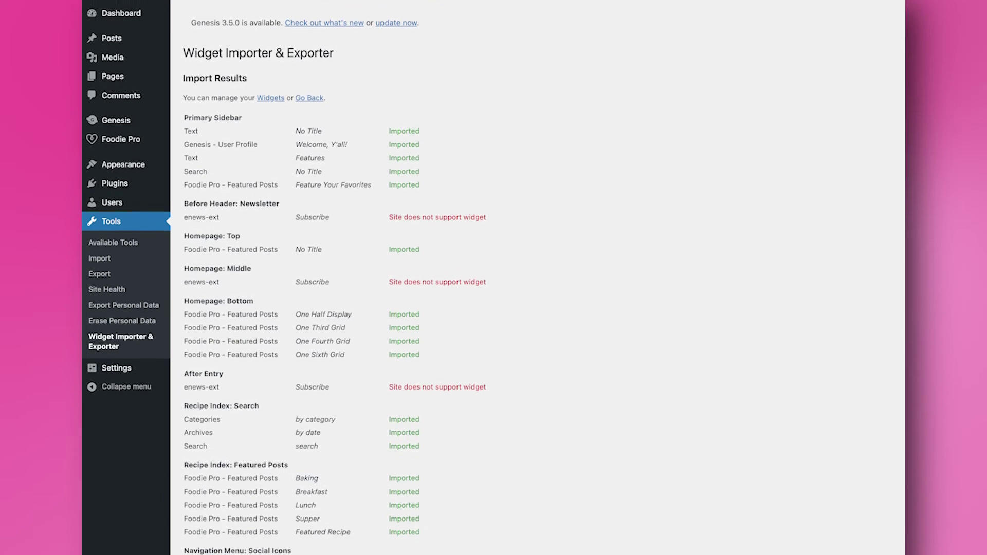
scroll(493, 277, down, 3)
scroll(493, 277, down, 3)
scroll(494, 278, down, 2)
scroll(494, 277, down, 1)
scroll(494, 277, down, 1)
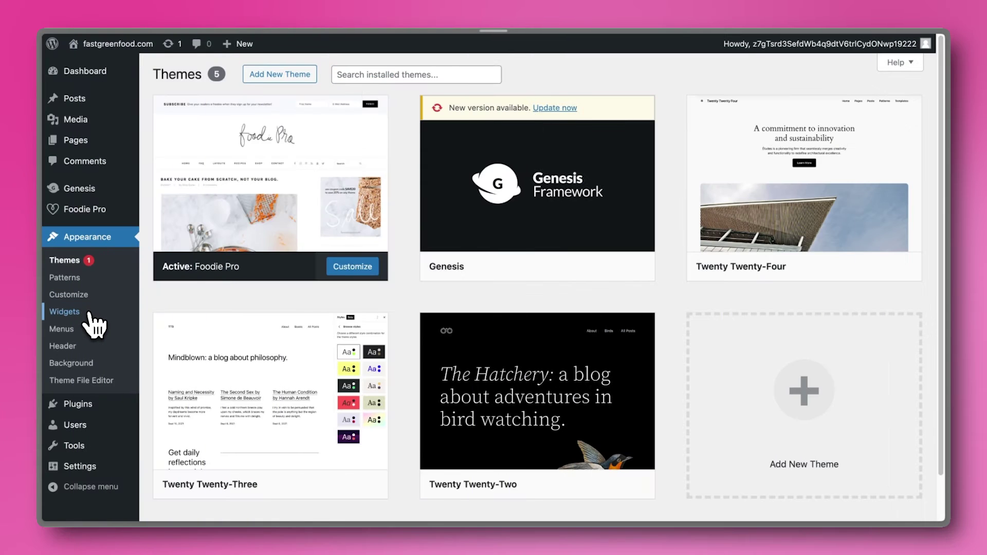
Step: Open Appearance > Widgets in Manage with Live Preview to show the sidebar and footer widget areas
click(93, 314)
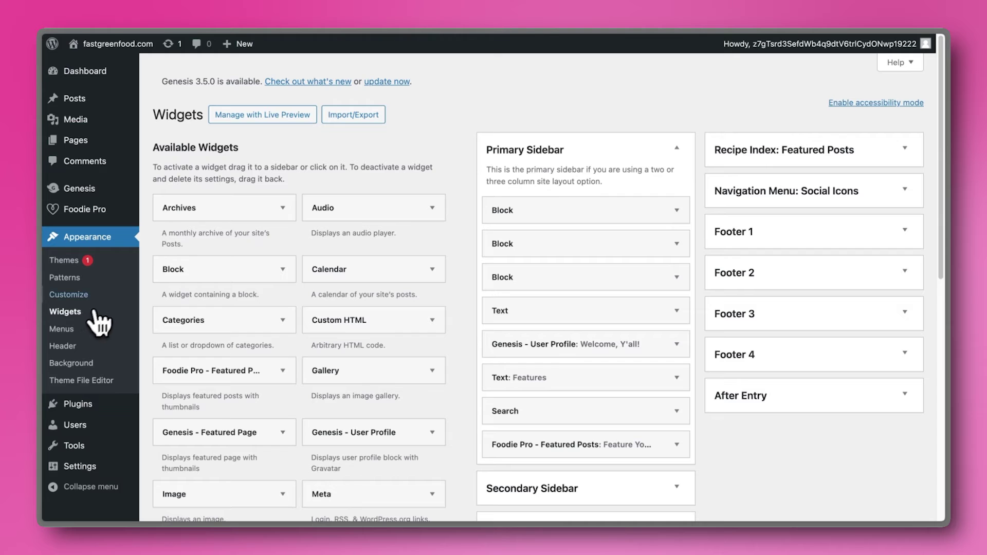
click(257, 124)
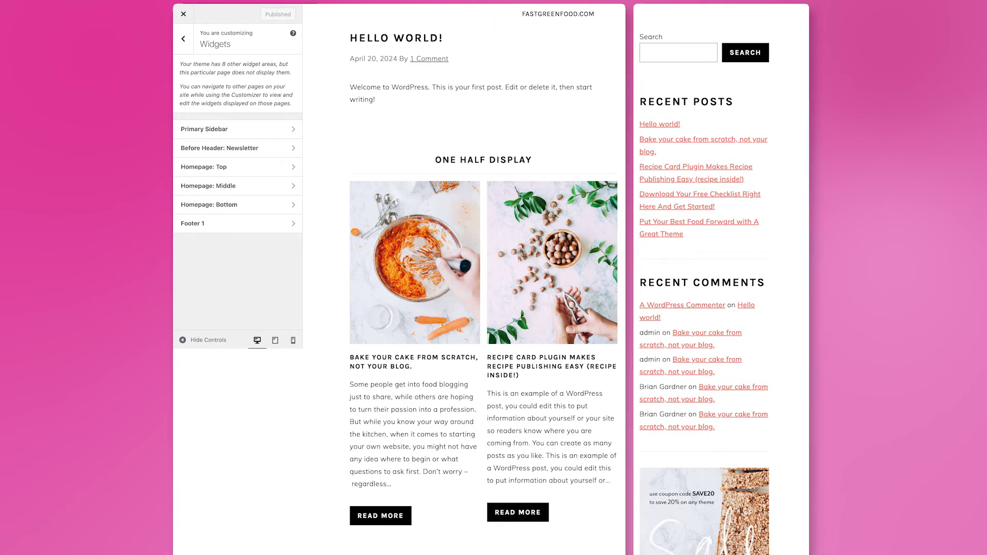
scroll(475, 278, down, 1)
scroll(483, 278, up, 1)
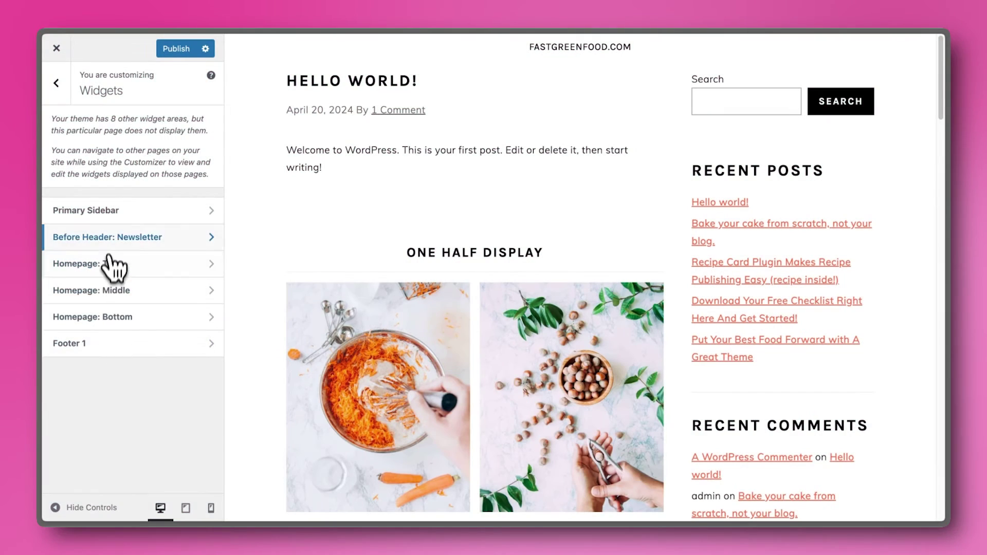
Step: Add a Calendar widget to the Primary Sidebar, placed third below the second Block
click(108, 215)
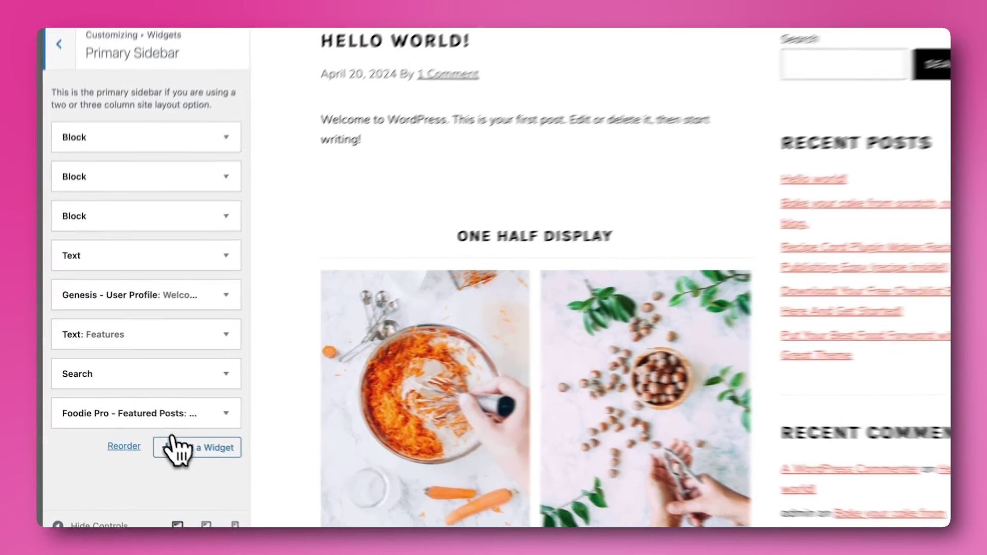
click(157, 438)
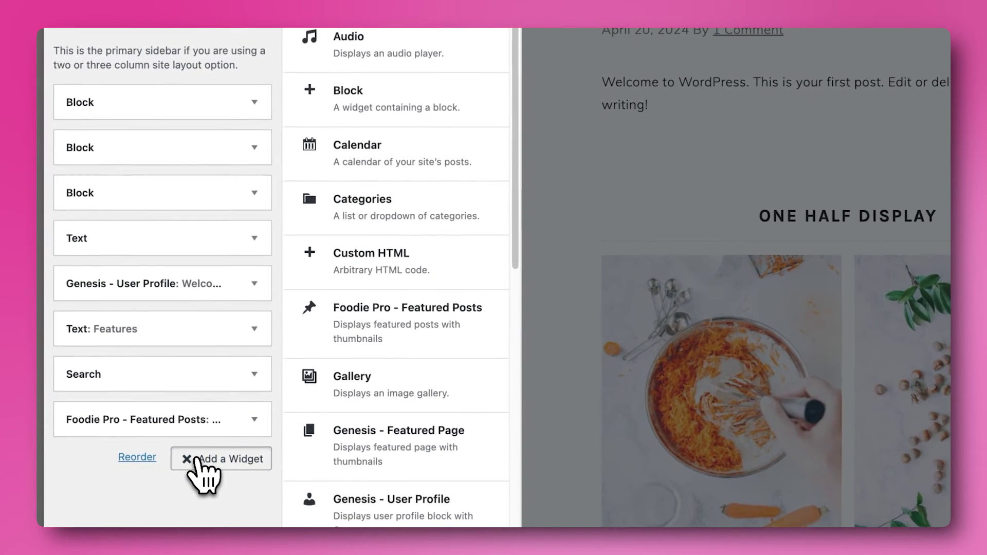
click(330, 175)
drag(176, 458, 169, 182)
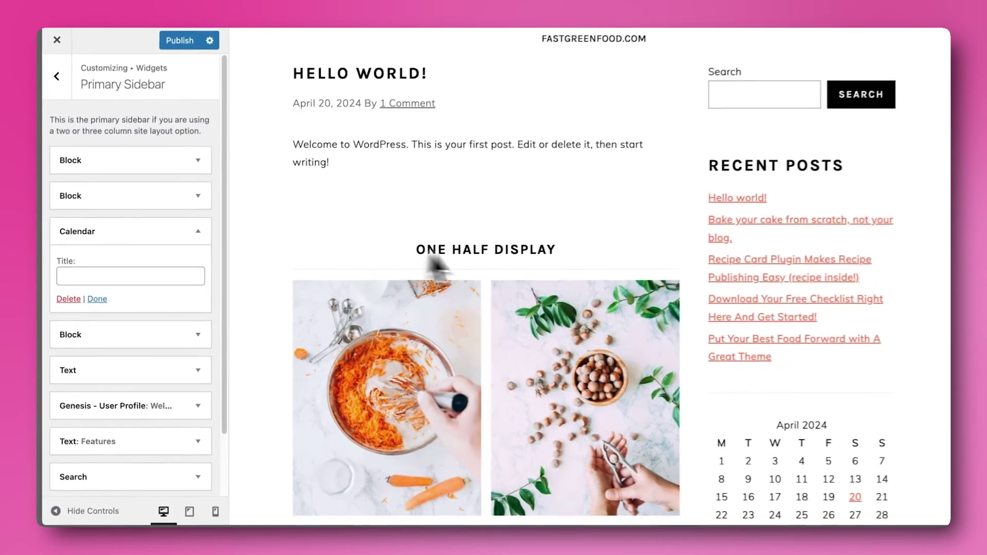
scroll(863, 238, down, 5)
scroll(772, 318, down, 2)
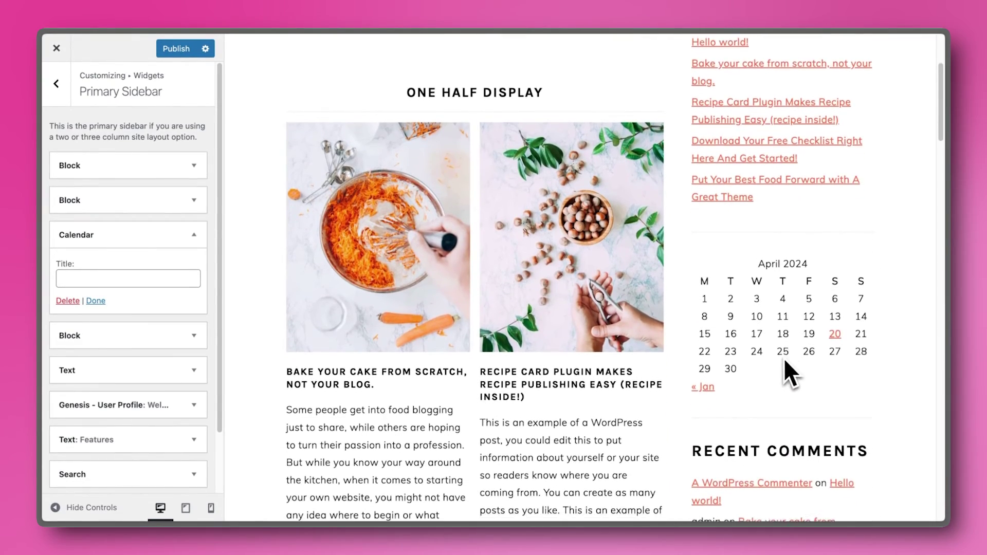
scroll(694, 344, up, 6)
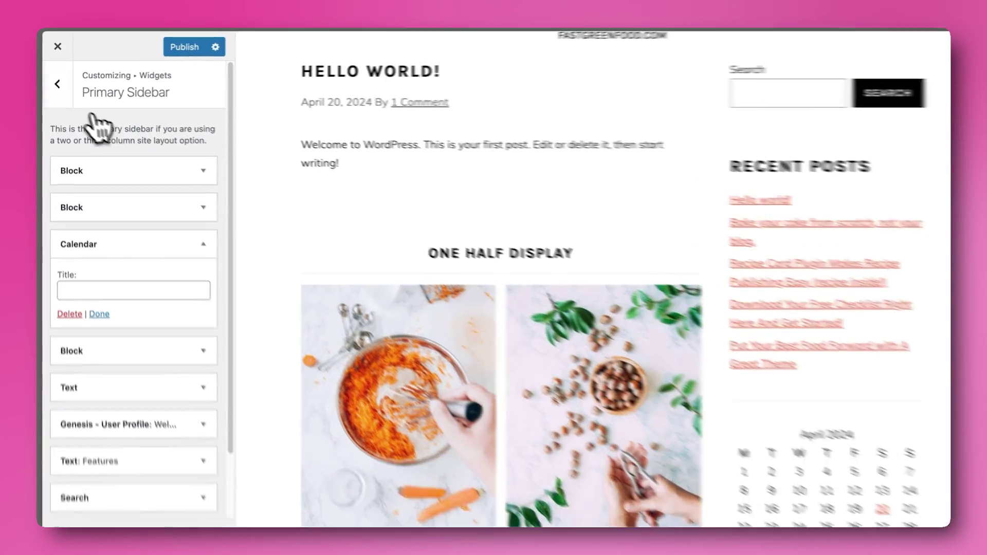
click(59, 92)
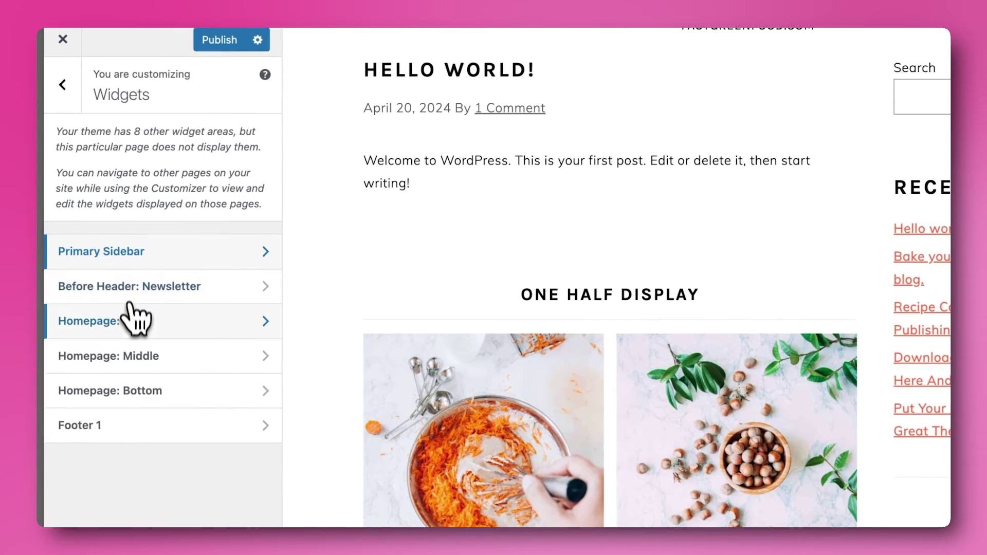
Step: Add a Categories widget to the Homepage: Top widget area
click(128, 344)
click(215, 247)
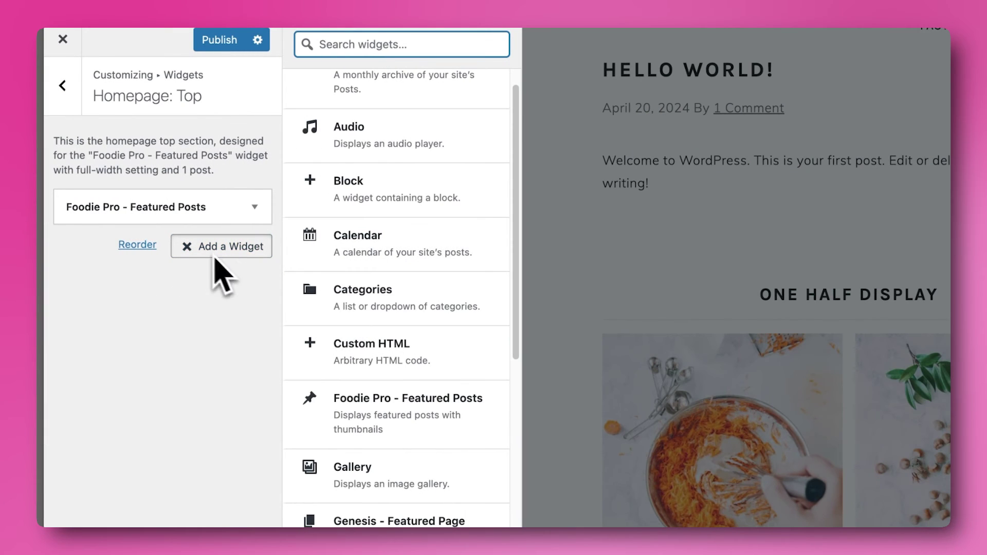
click(334, 298)
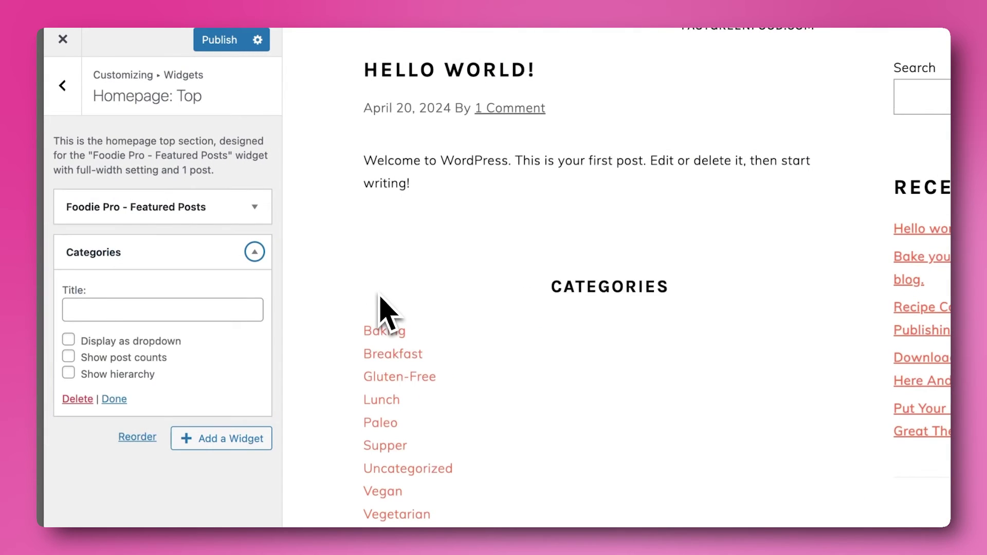
scroll(818, 363, down, 2)
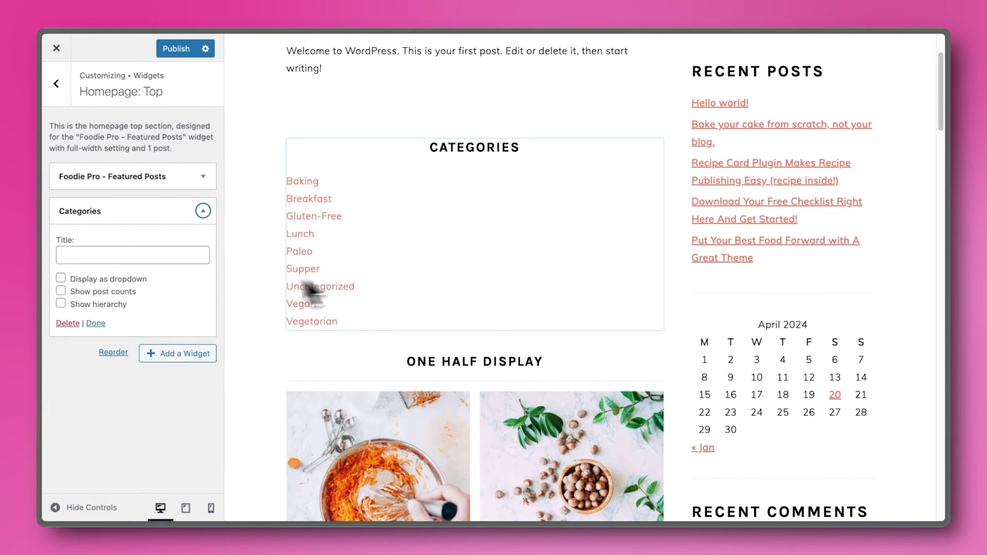
Step: Move the Categories widget from Homepage: Top into the Primary Sidebar
click(113, 352)
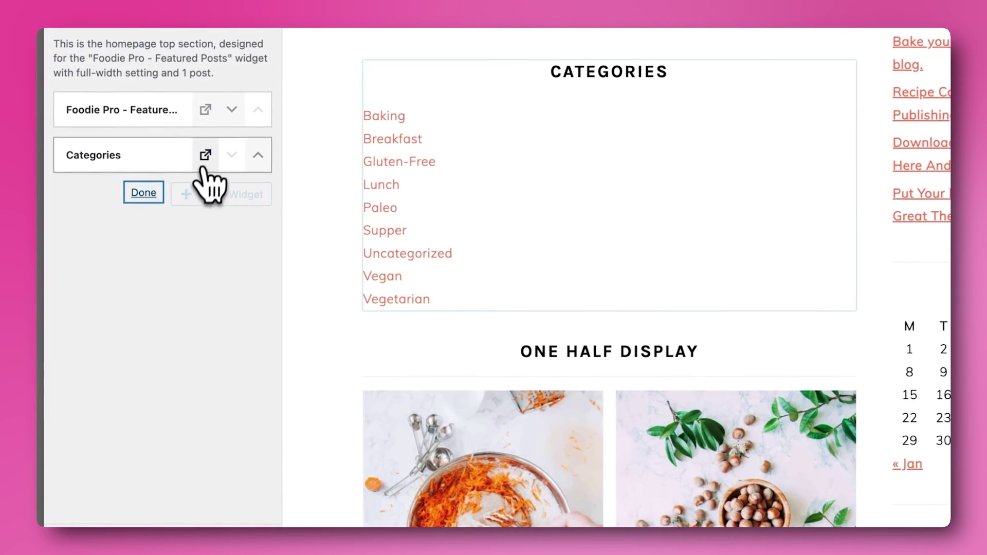
click(156, 222)
click(177, 260)
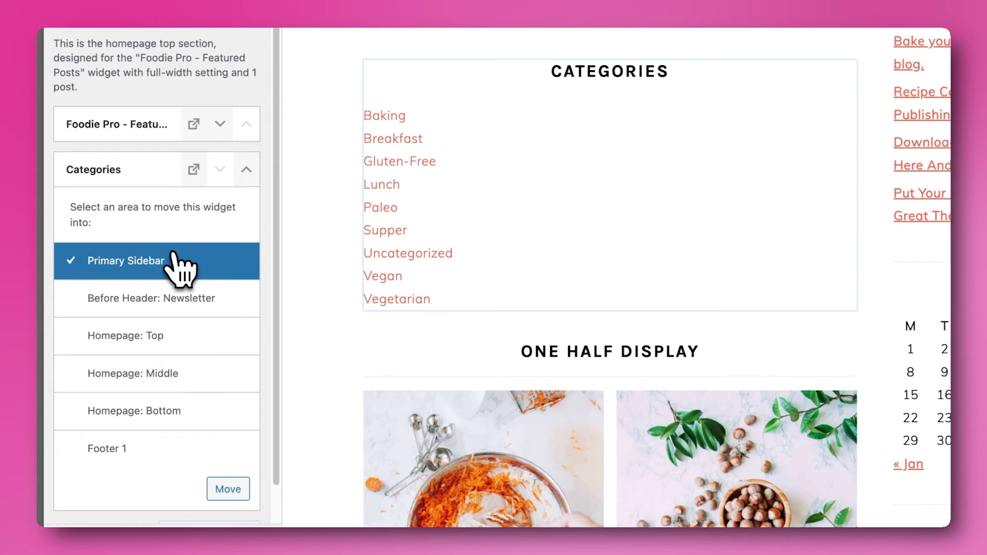
click(233, 489)
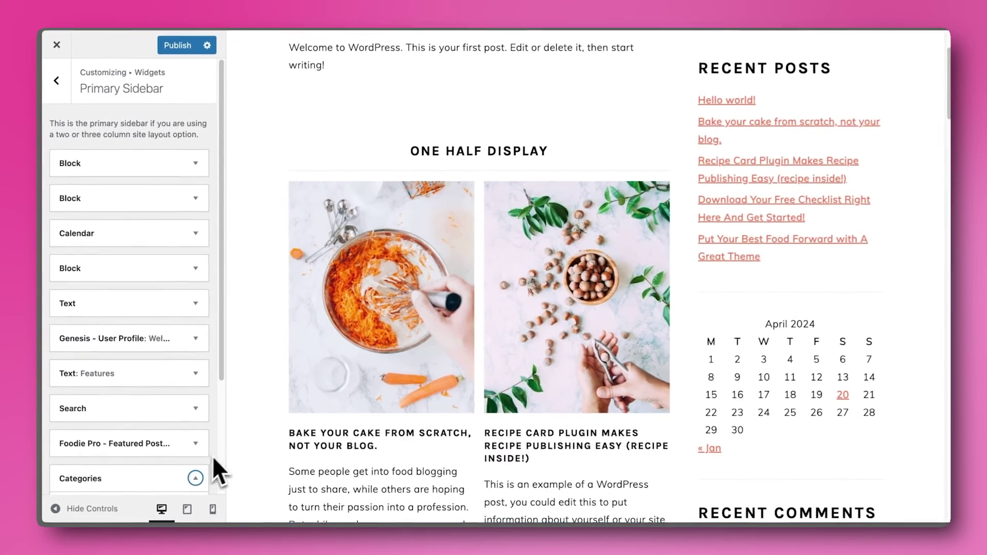
Step: Set Categories to display as a dropdown and move it to the top of the sidebar
scroll(860, 404, down, 3)
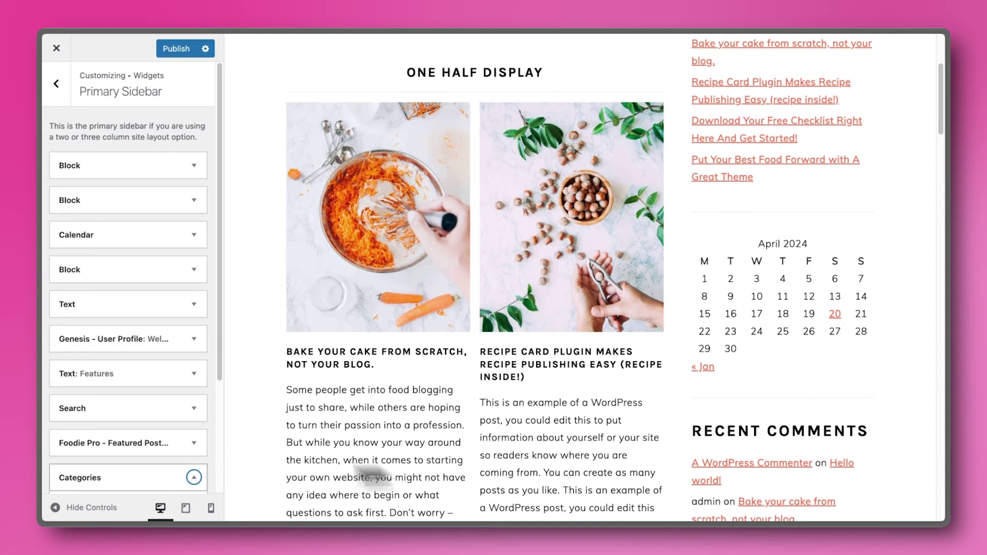
drag(99, 435, 95, 220)
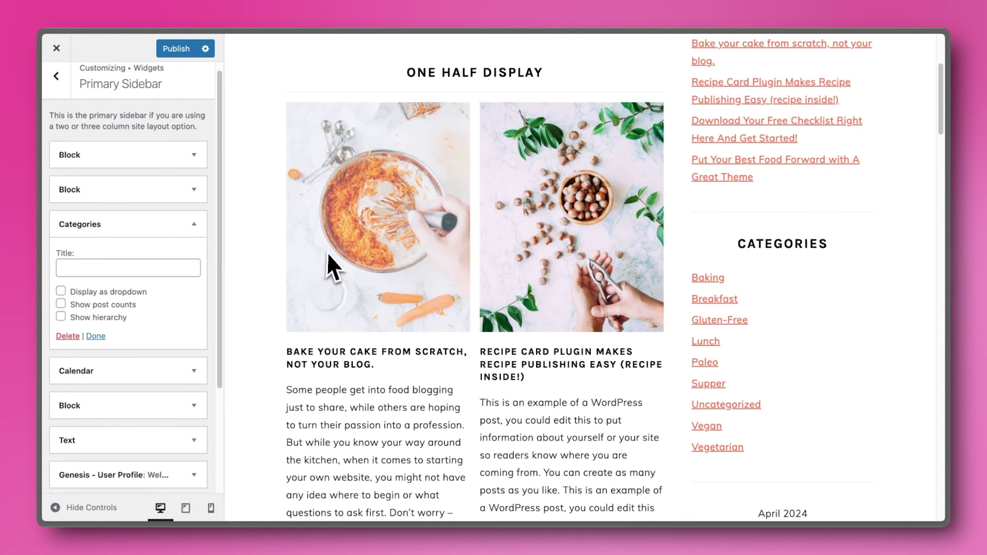
click(112, 295)
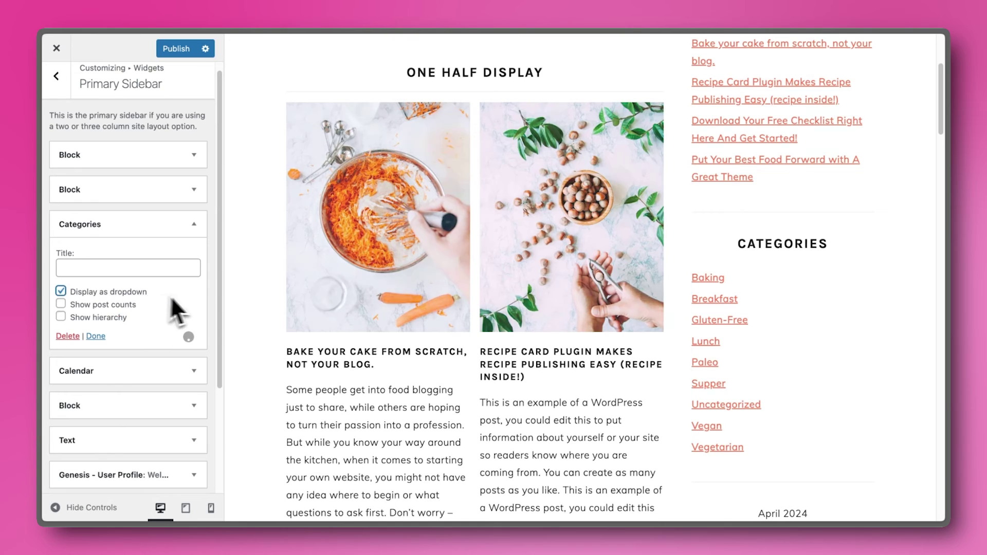
scroll(826, 304, up, 2)
scroll(826, 310, up, 3)
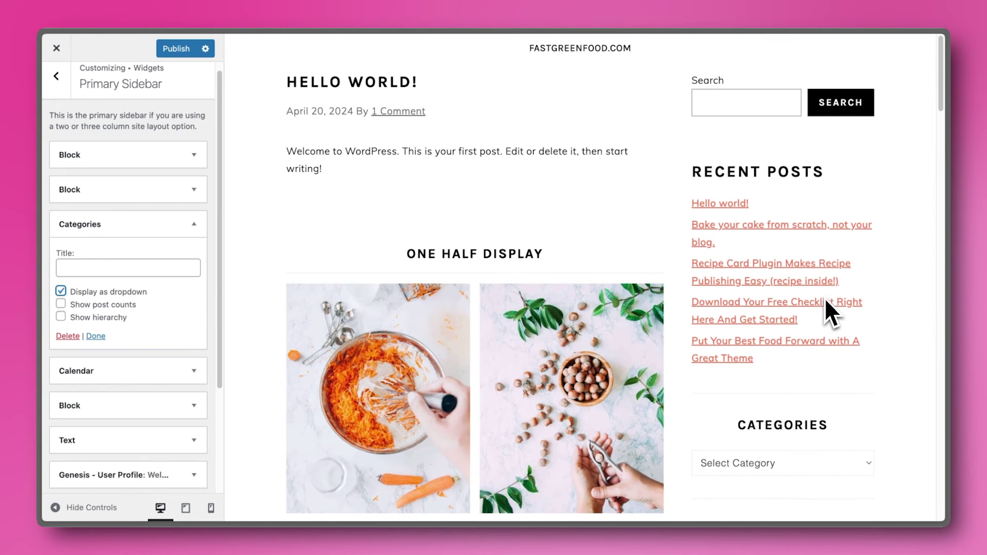
drag(105, 224, 103, 142)
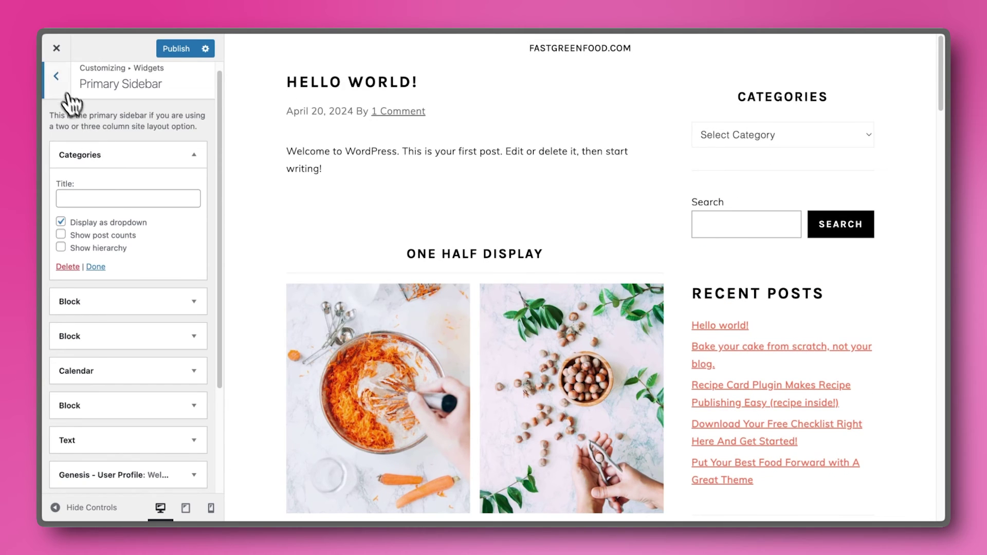
Step: Set the handwritten Foodie Pro logo from the Media Library as the header image, cropped to fit
click(58, 80)
click(61, 89)
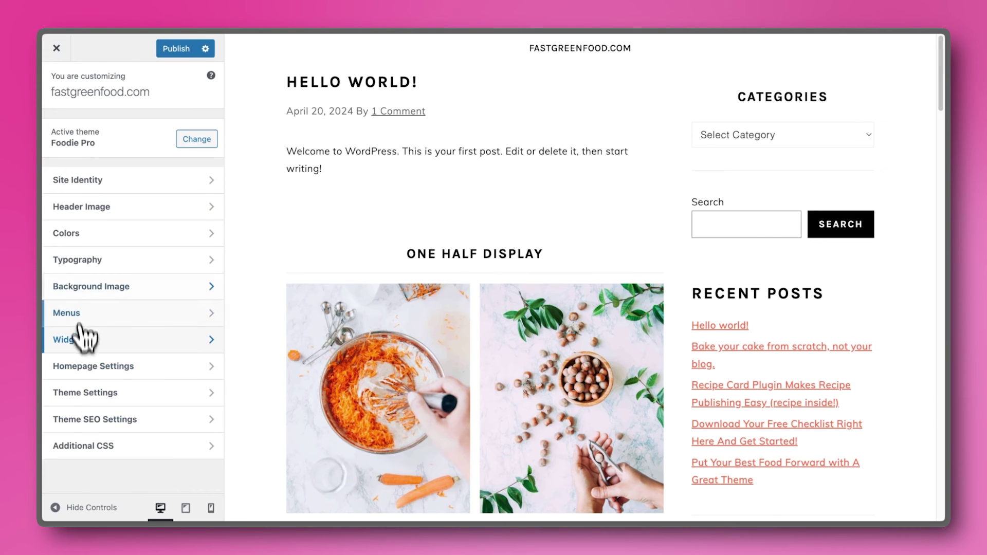
click(80, 209)
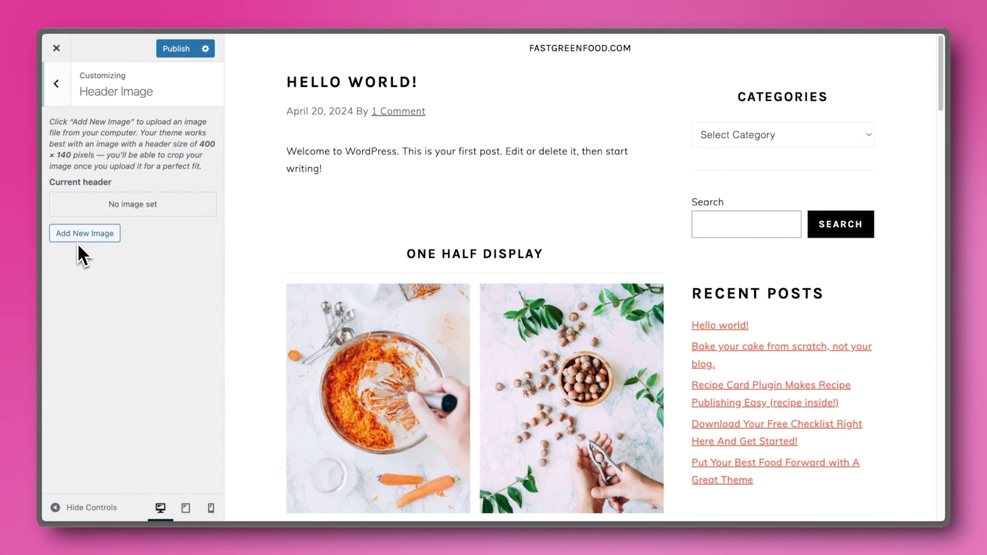
click(79, 239)
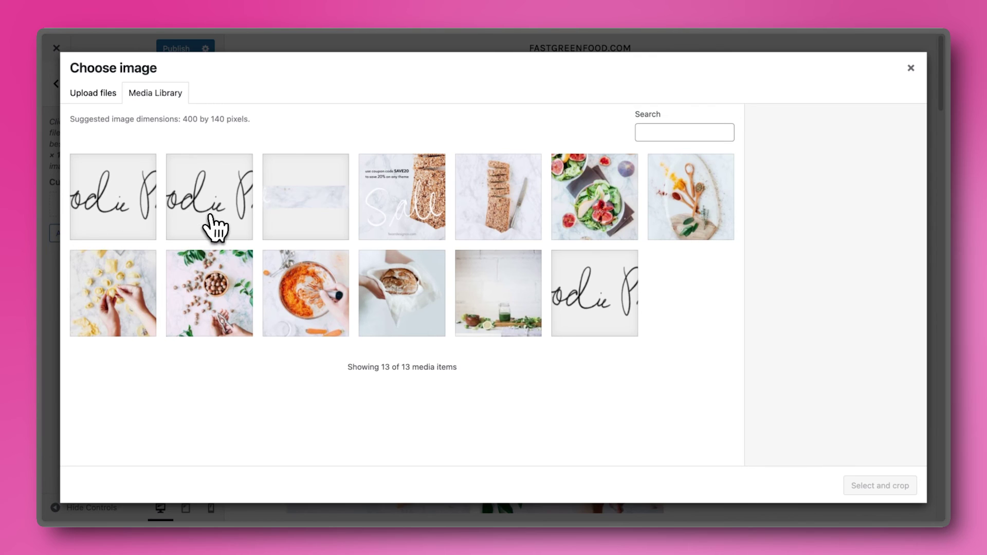
click(154, 226)
click(879, 485)
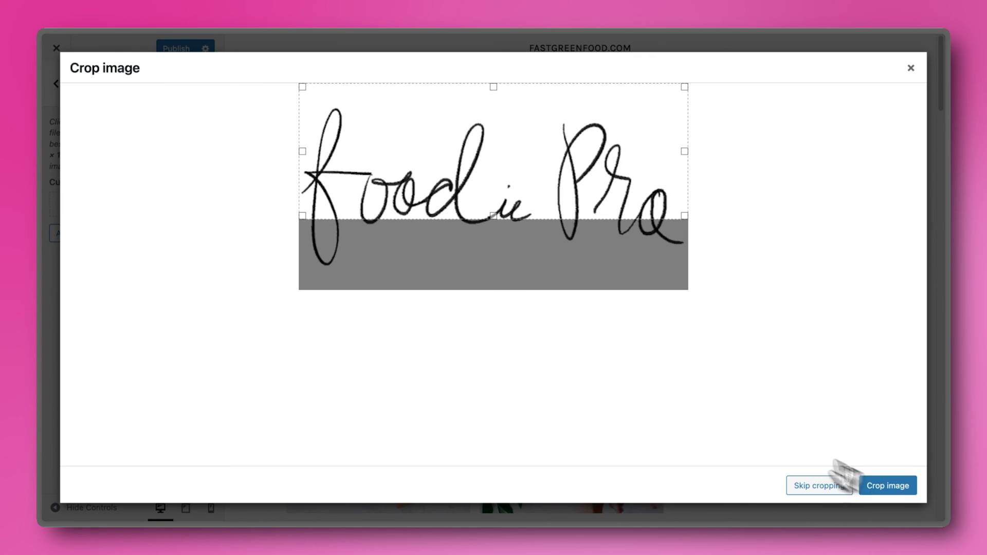
drag(497, 222, 508, 297)
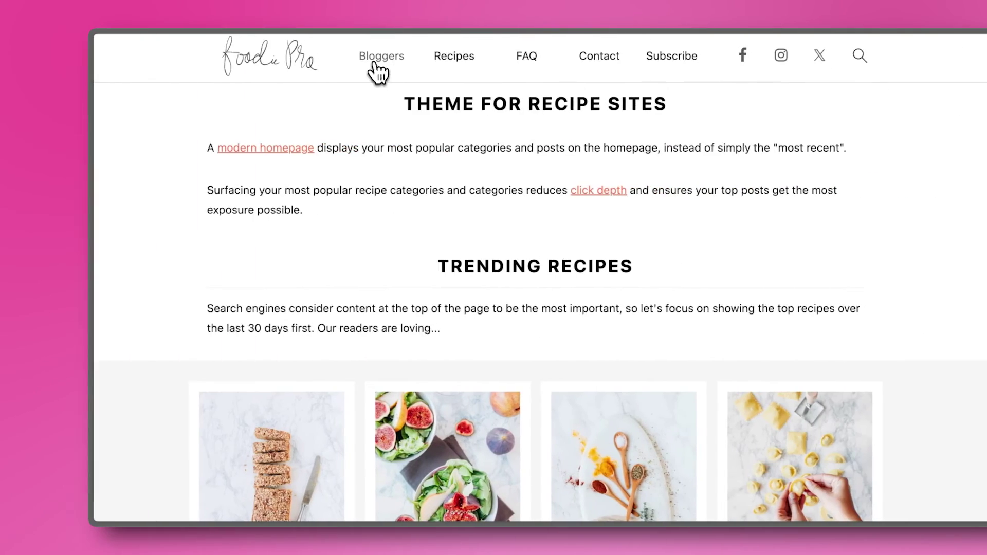
Step: Browse the demo site's Bloggers page through example blogs like cheerfulcook.com and twosleevers.com
click(375, 62)
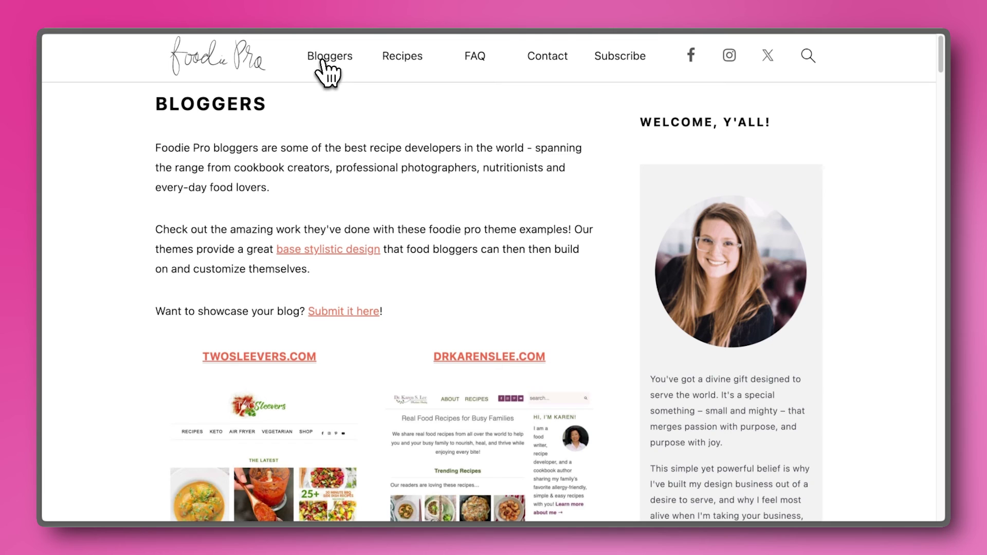
scroll(319, 95, down, 5)
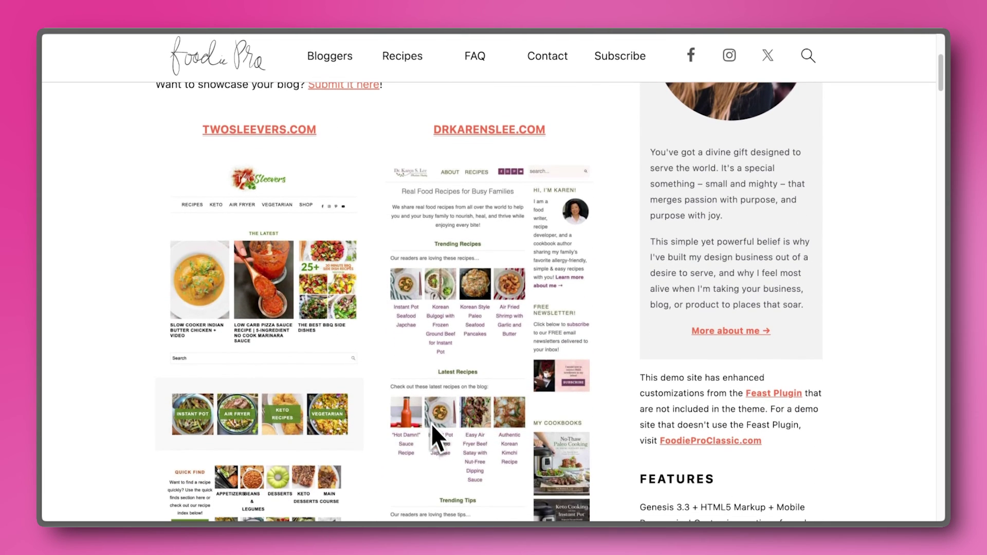
scroll(439, 453, down, 5)
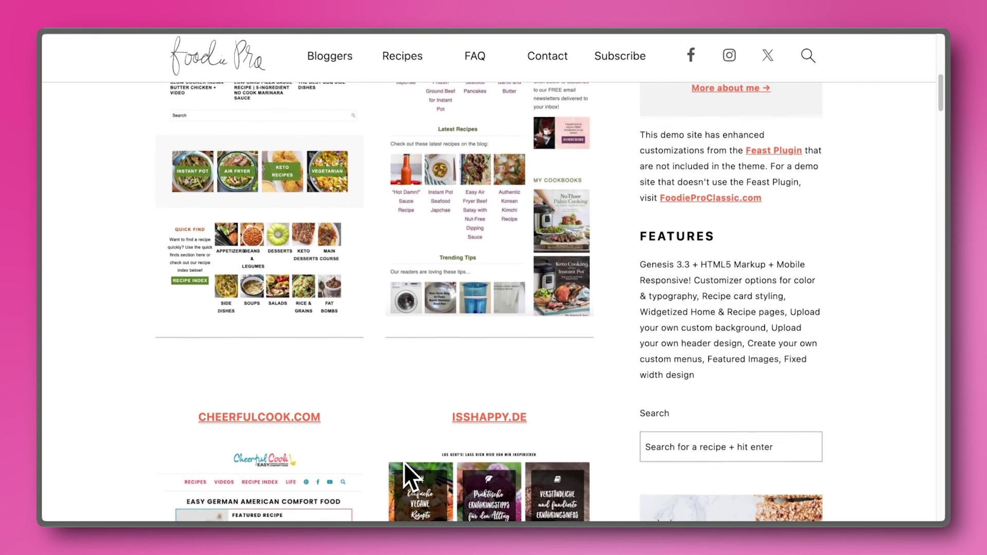
scroll(353, 459, down, 1)
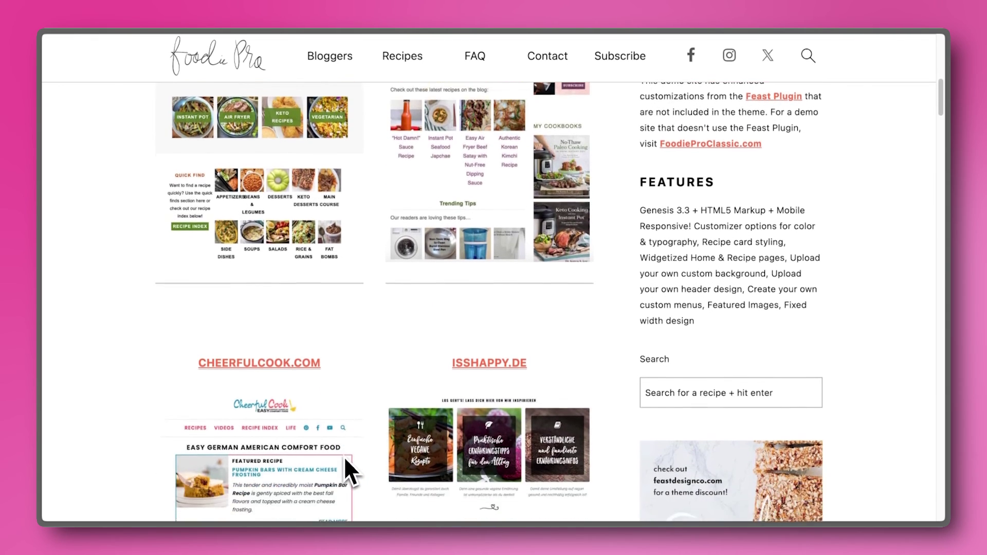